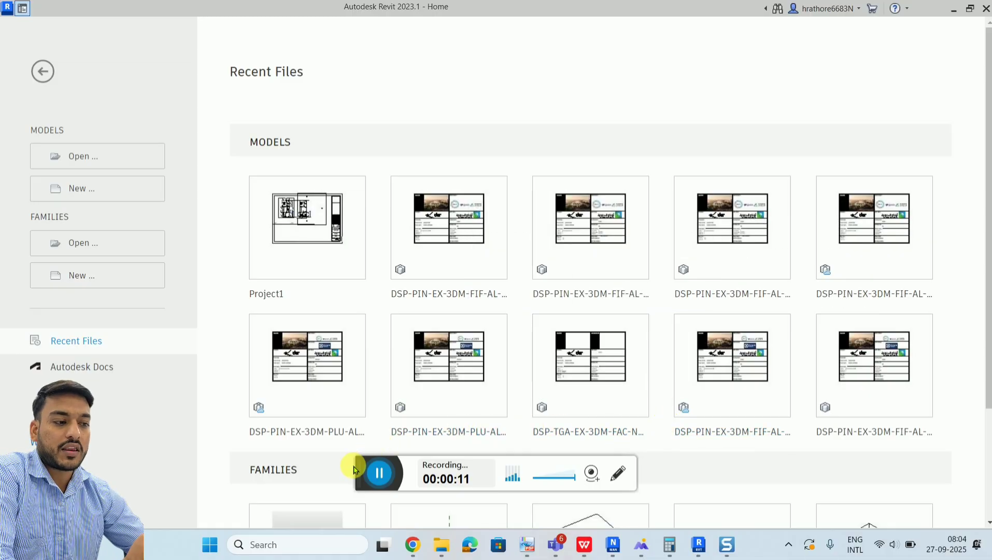
# Step: Start a new project, cancel it, then open and close the file chooser for existing models
pyautogui.moveTo(362, 474); pyautogui.dragTo(311, 542)
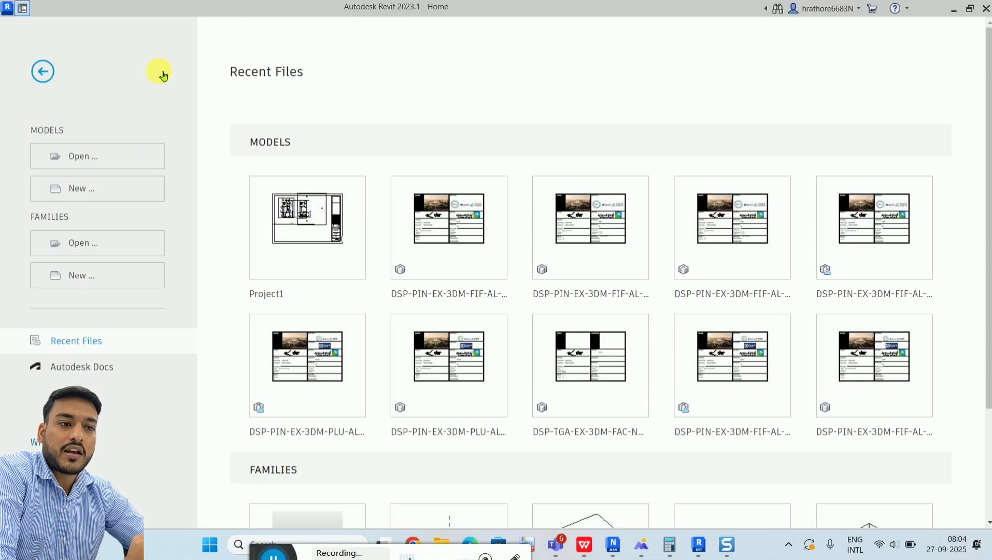
pyautogui.moveTo(97, 274)
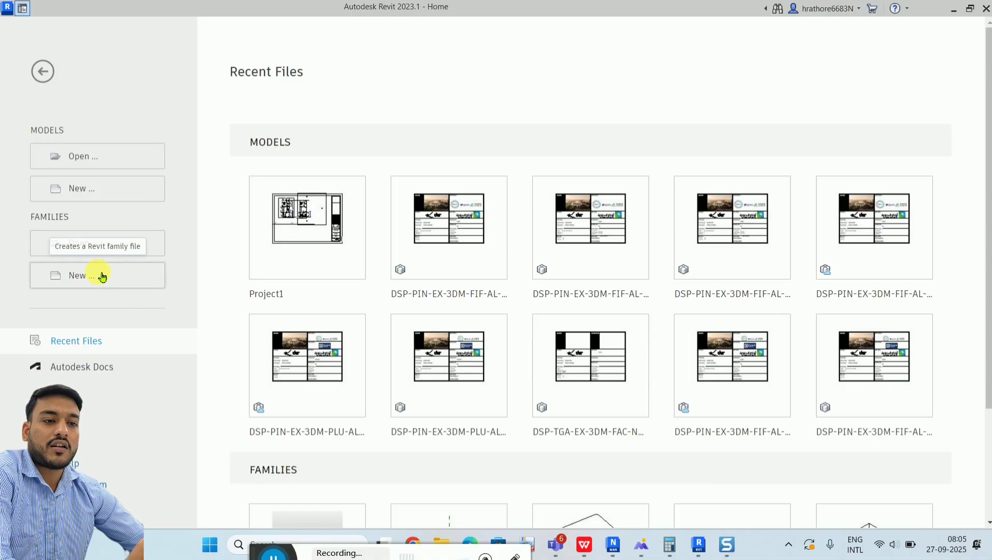
pyautogui.click(139, 195)
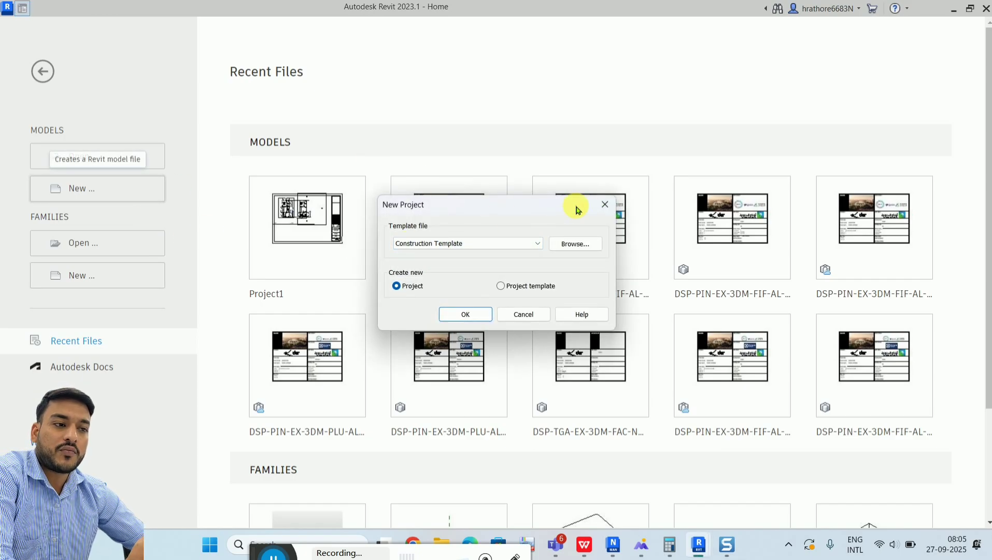
pyautogui.click(604, 205)
pyautogui.click(162, 164)
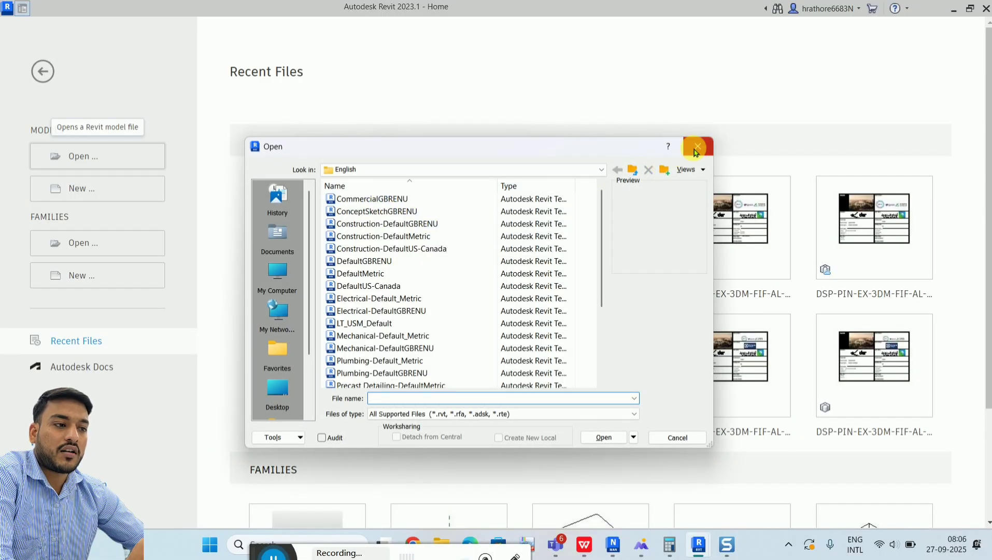
pyautogui.click(695, 149)
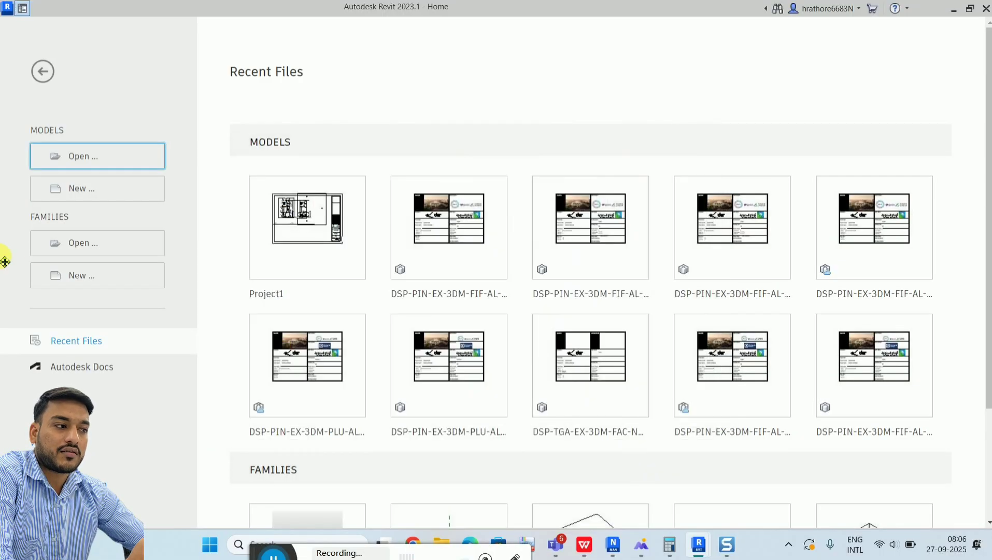
# Step: Reopen New Project and review the template list and template files on disk, keeping Construction Template
pyautogui.click(114, 202)
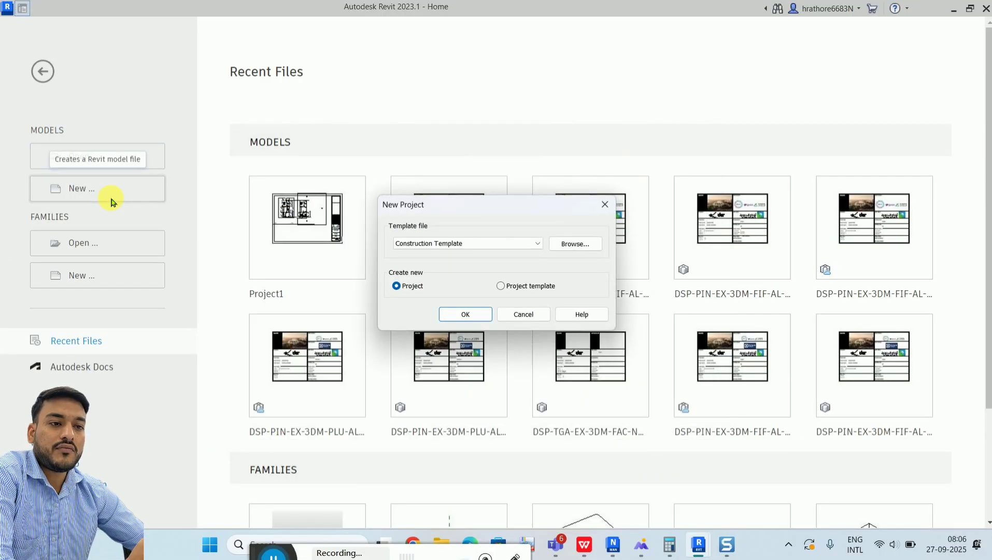
pyautogui.click(526, 250)
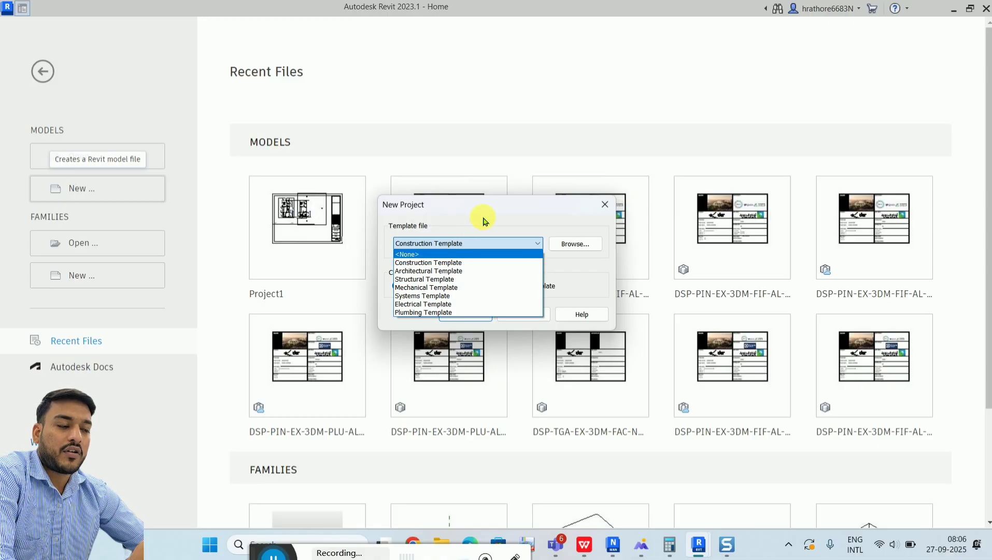
pyautogui.click(561, 220)
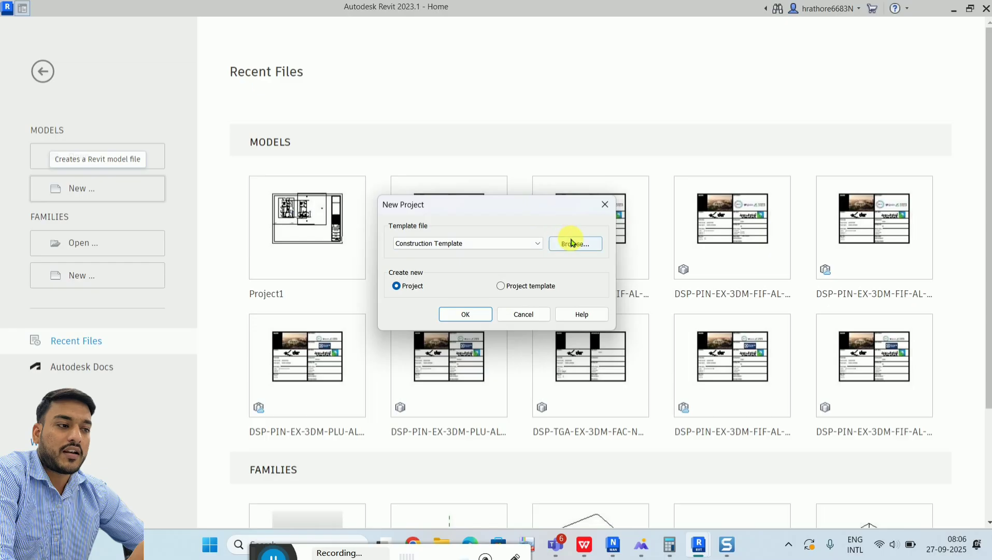
pyautogui.click(572, 242)
pyautogui.scroll(-5, 441, 225)
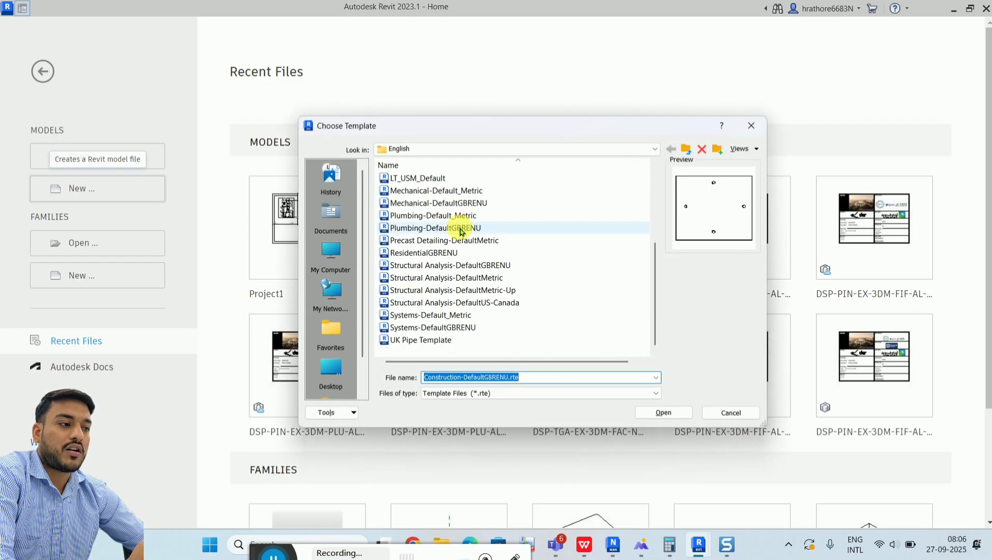
pyautogui.click(750, 126)
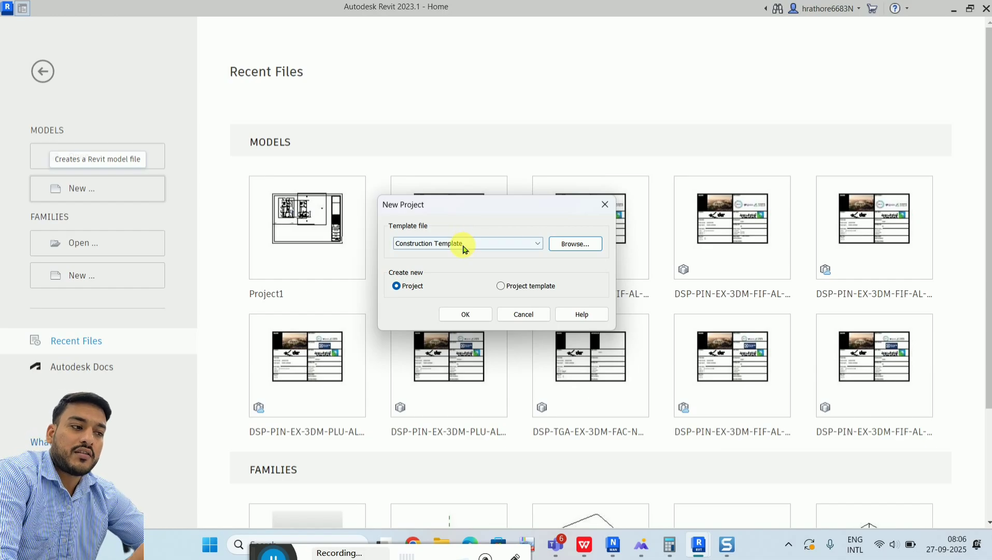
pyautogui.click(464, 245)
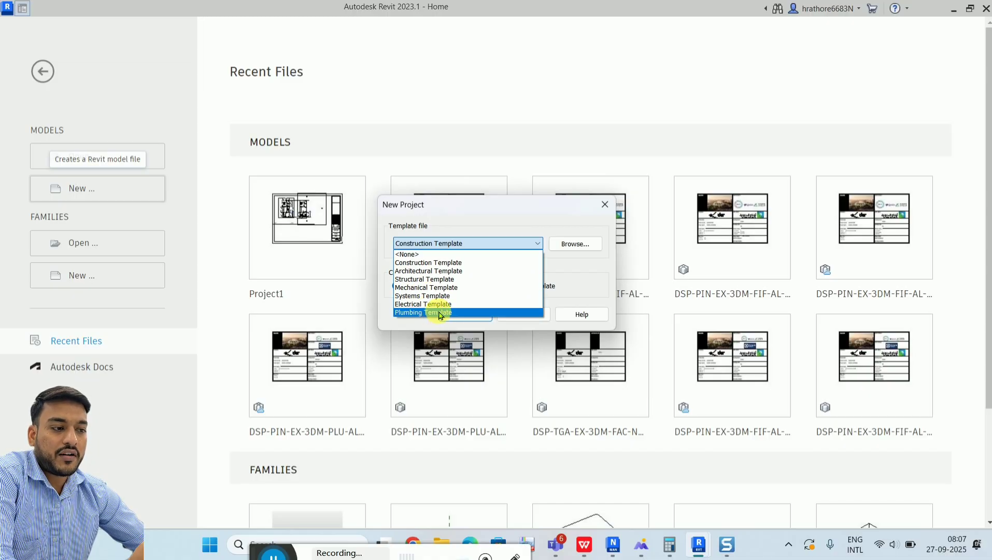
# Step: Create the new project from Plumbing Template, opening the 0 - Plumbing floor plan
pyautogui.click(439, 313)
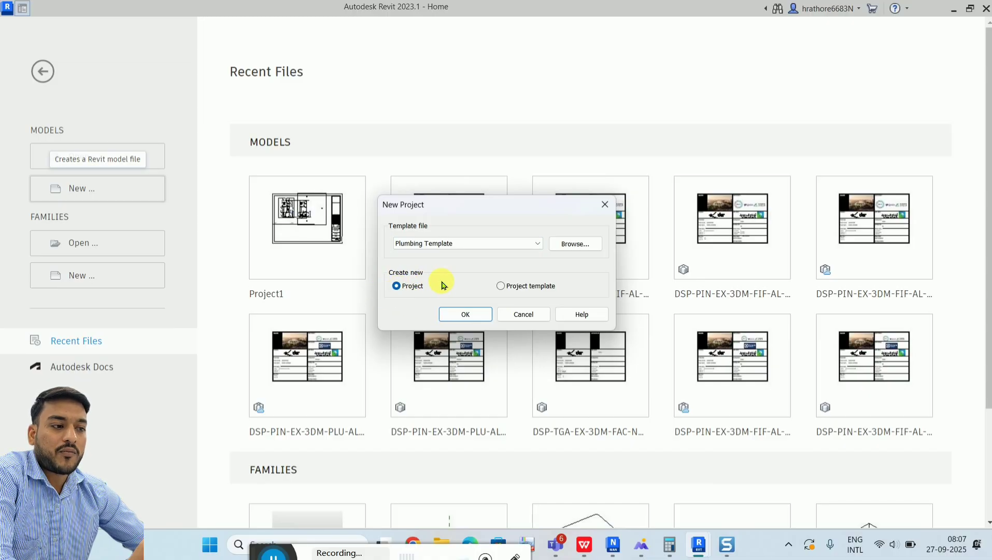
pyautogui.click(453, 315)
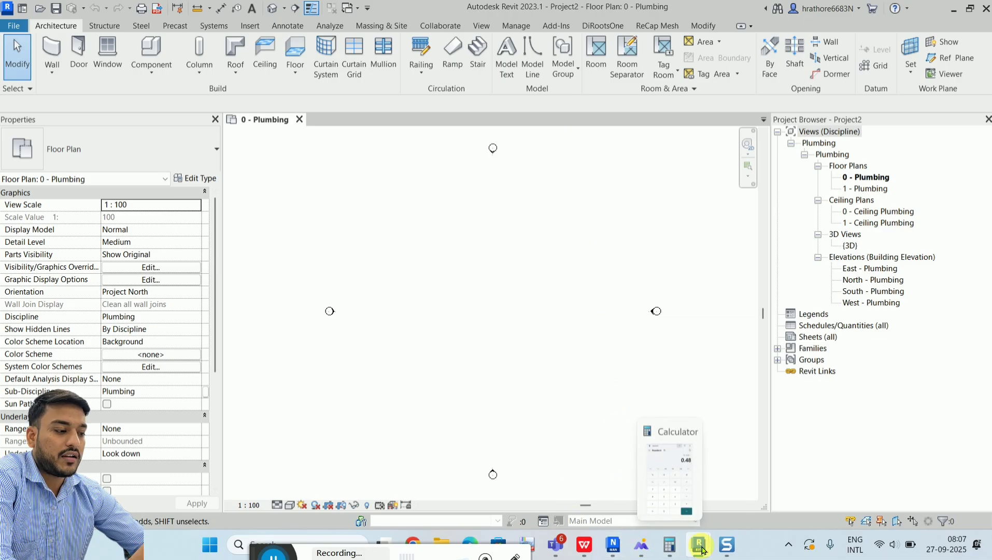
# Step: Switch to Drainage_detached and collapse 00 General Views, Plumbing Views and the sheets list
pyautogui.moveTo(698, 545)
pyautogui.click(752, 499)
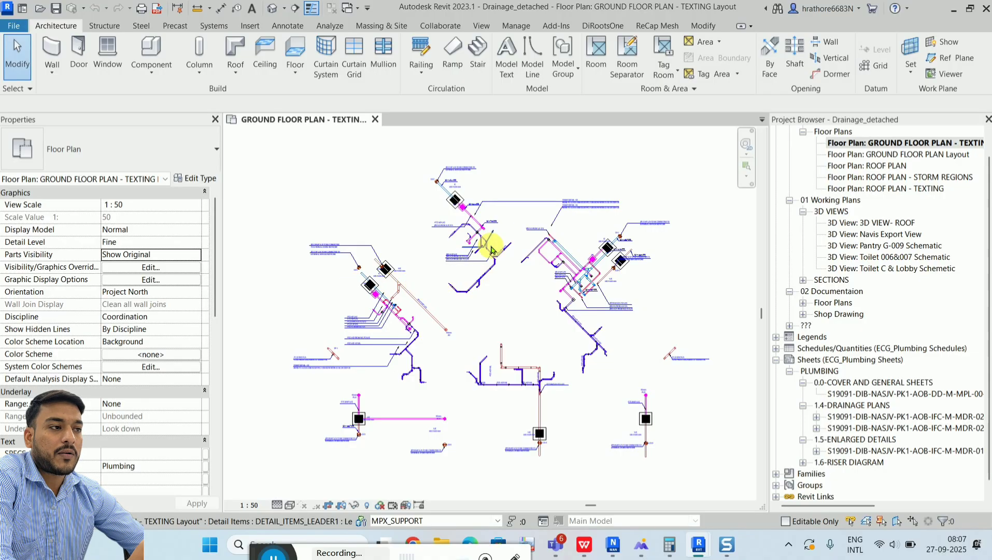
pyautogui.scroll(2, 497, 236)
pyautogui.scroll(2, 505, 232)
pyautogui.scroll(1, 826, 187)
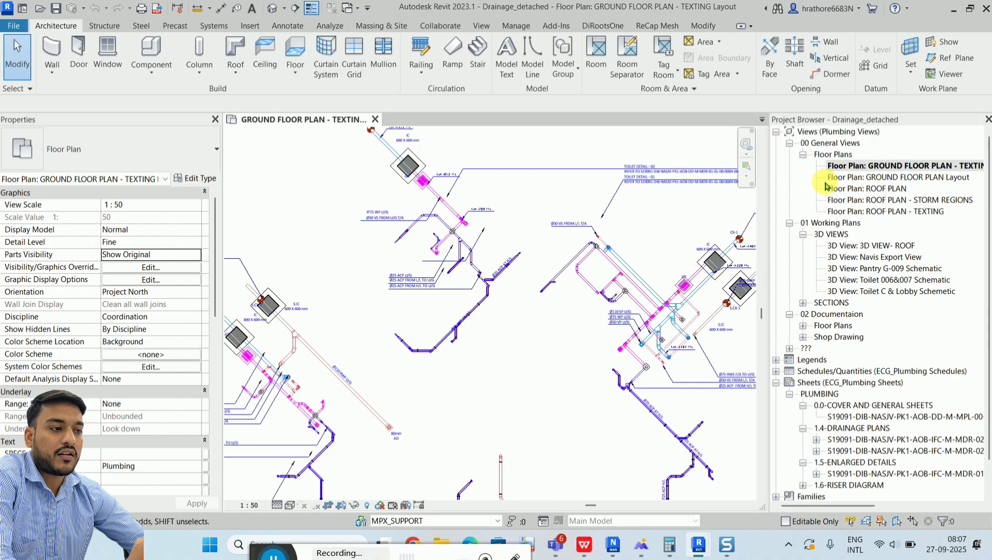
pyautogui.click(789, 143)
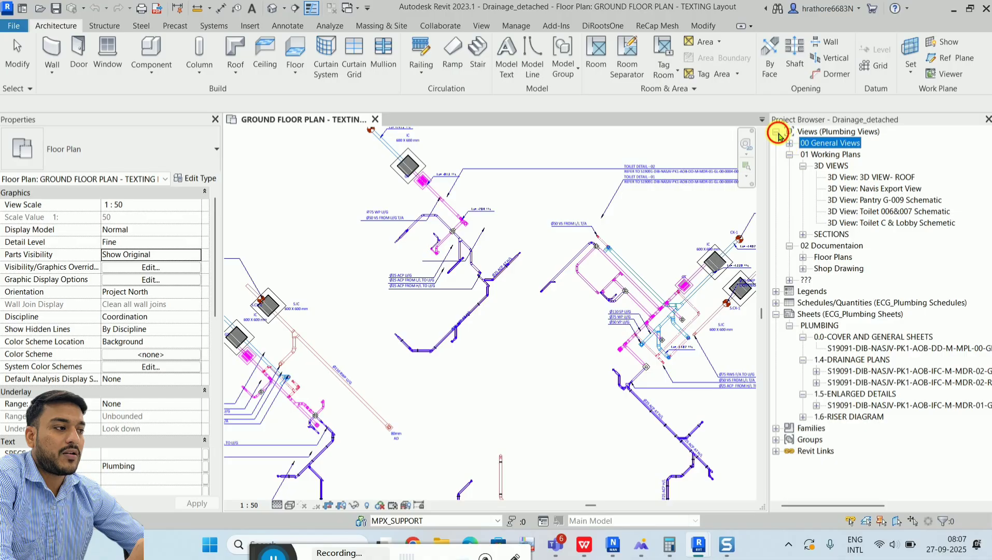
pyautogui.click(777, 133)
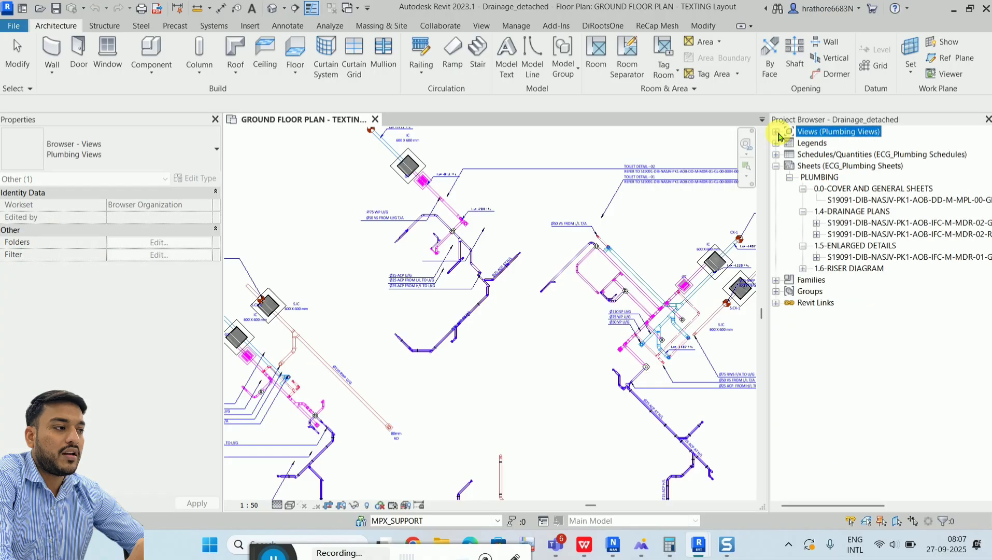
pyautogui.click(776, 166)
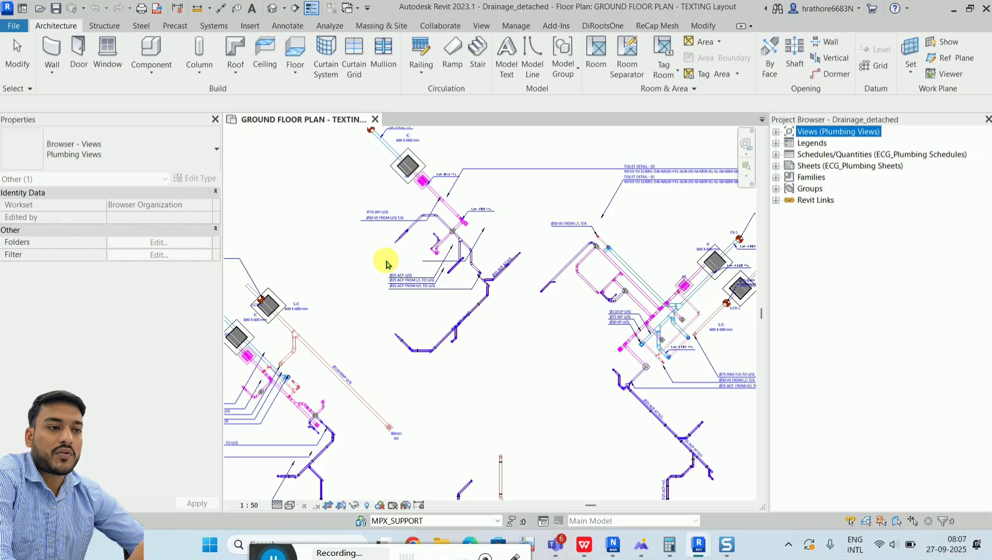
# Step: Select a 75 mm UPVC waste pipe on the ground floor plan to show its properties
pyautogui.scroll(5, 438, 195)
pyautogui.click(430, 205)
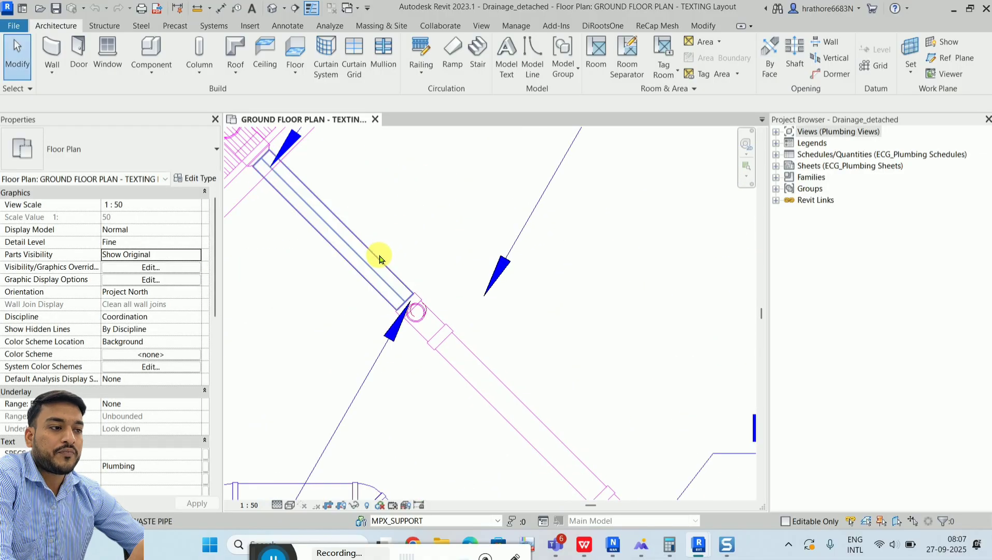
pyautogui.click(380, 259)
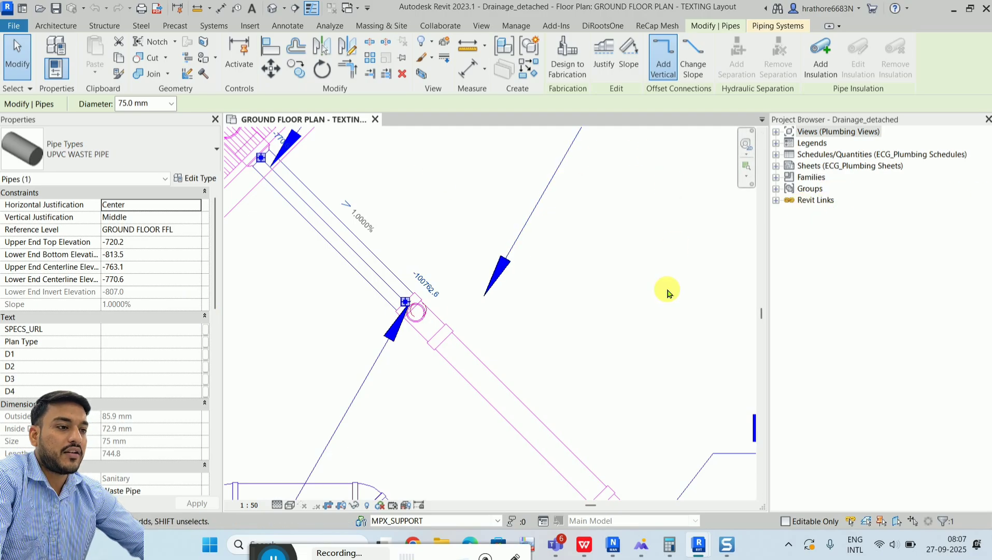
# Step: Zoom into the drainage layout and select the gully trap to view its properties
pyautogui.scroll(-3, 667, 288)
pyautogui.scroll(-2, 372, 317)
pyautogui.scroll(-2, 610, 268)
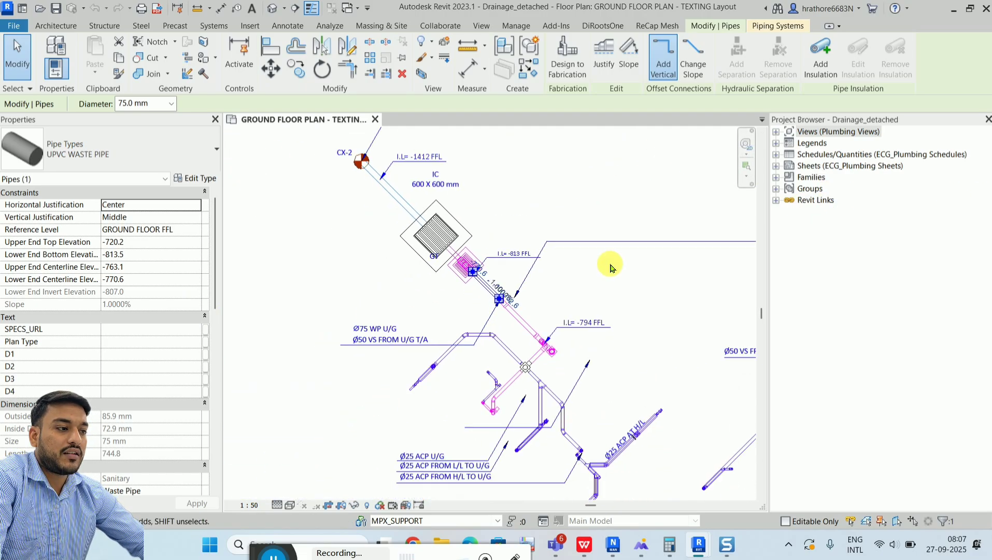
pyautogui.scroll(1, 436, 250)
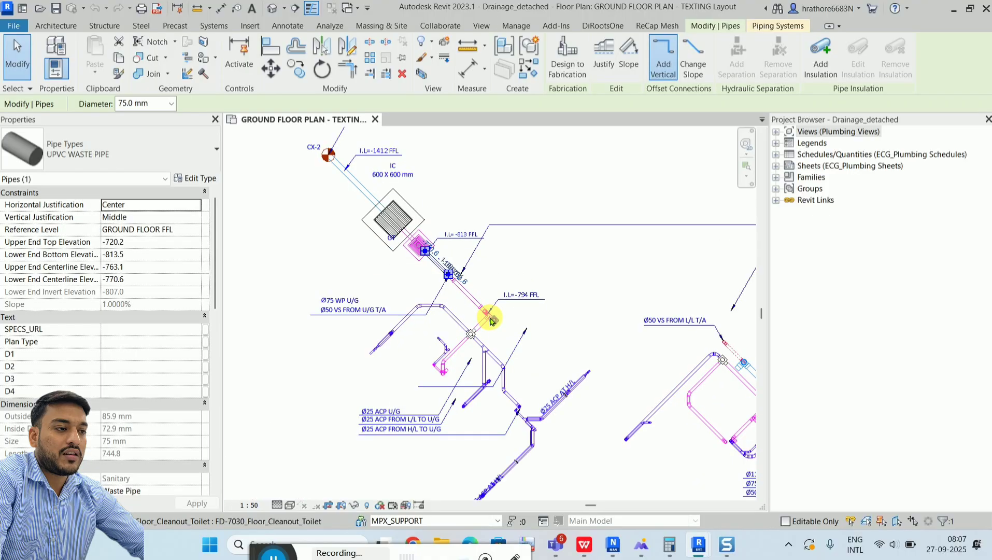
pyautogui.scroll(1, 491, 311)
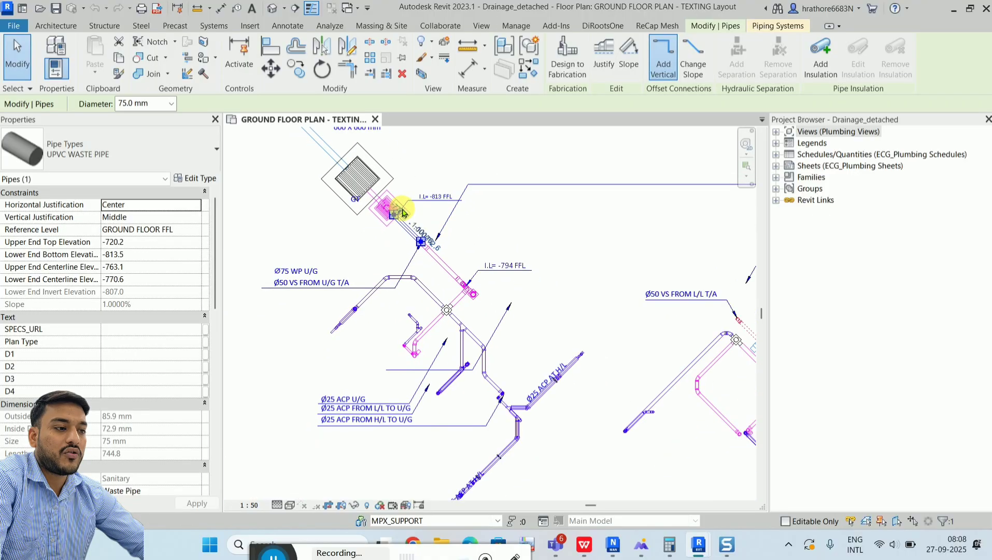
pyautogui.scroll(-2, 570, 233)
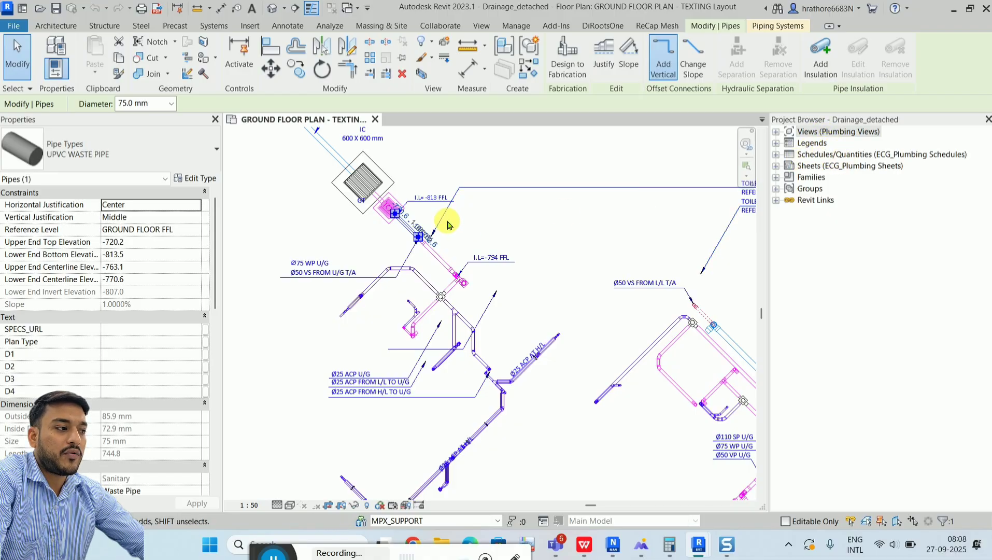
pyautogui.scroll(2, 466, 270)
pyautogui.scroll(-2, 468, 271)
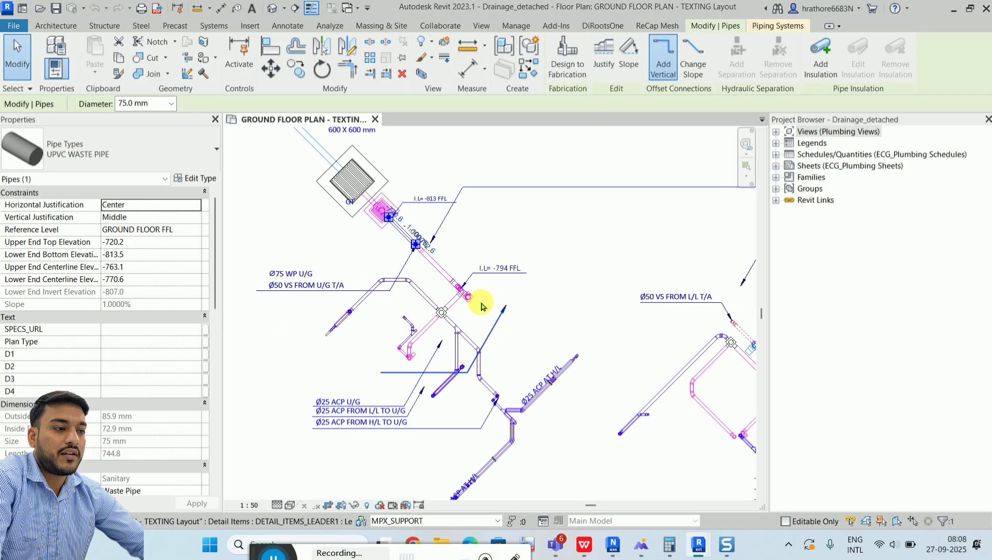
pyautogui.scroll(-2, 456, 269)
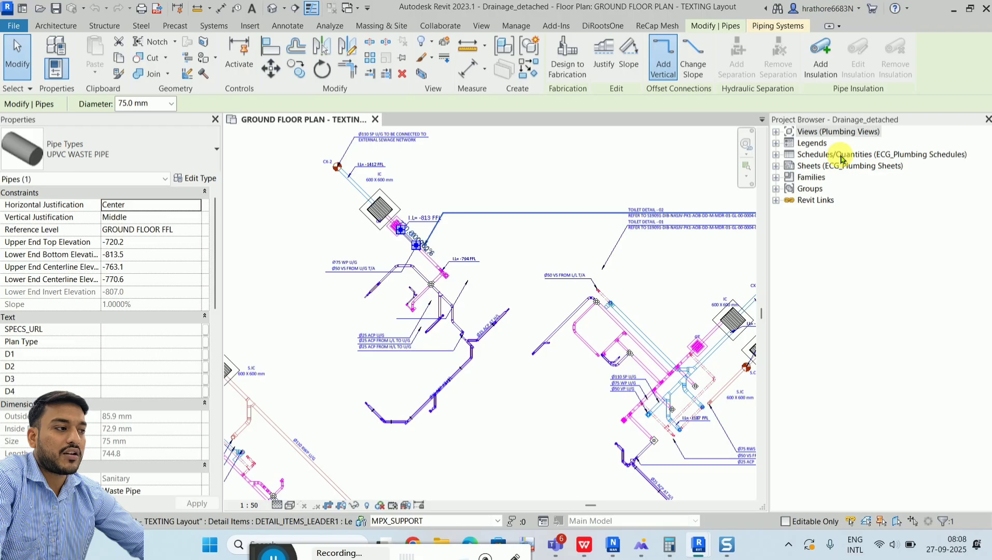
pyautogui.scroll(-2, 414, 239)
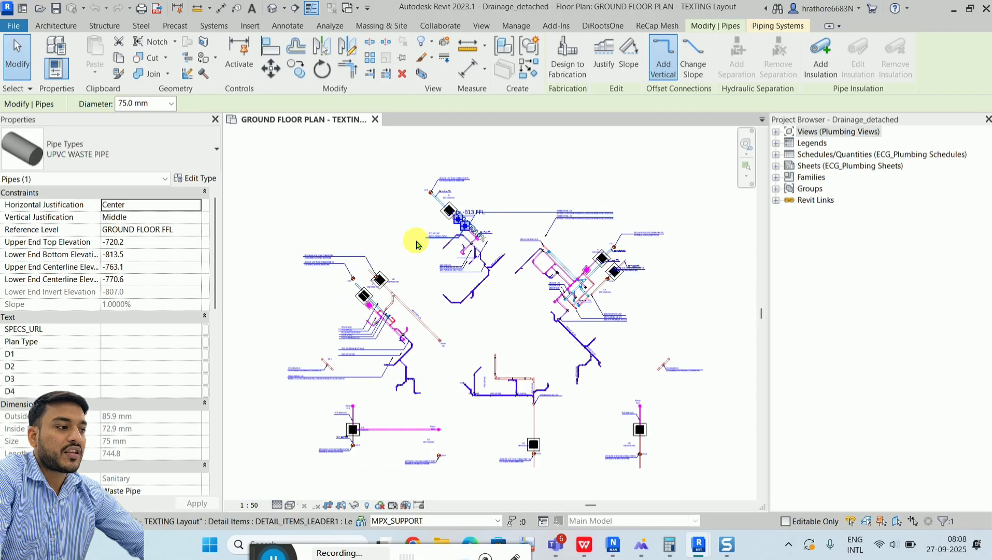
pyautogui.scroll(-1, 384, 228)
pyautogui.scroll(2, 472, 228)
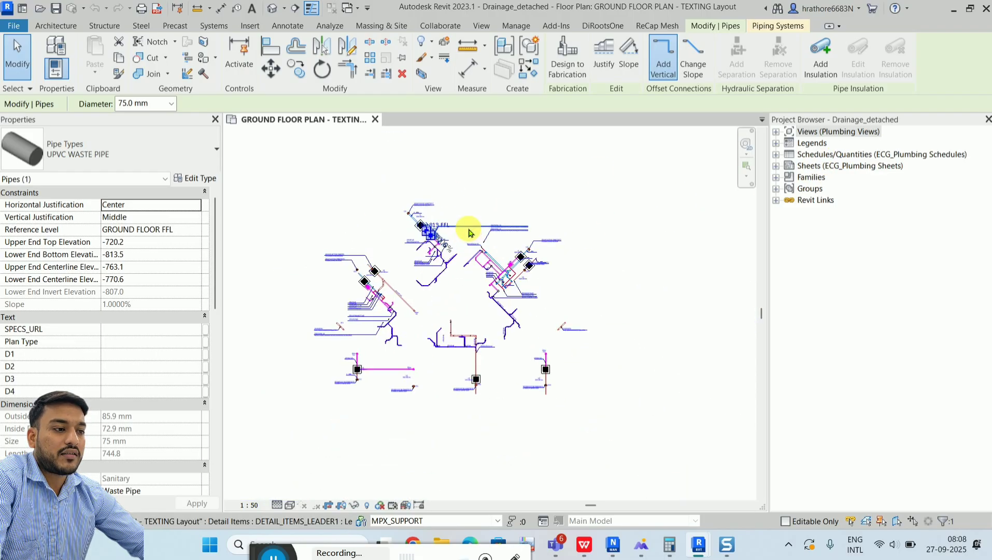
pyautogui.scroll(2, 416, 232)
pyautogui.scroll(3, 419, 242)
pyautogui.scroll(2, 419, 243)
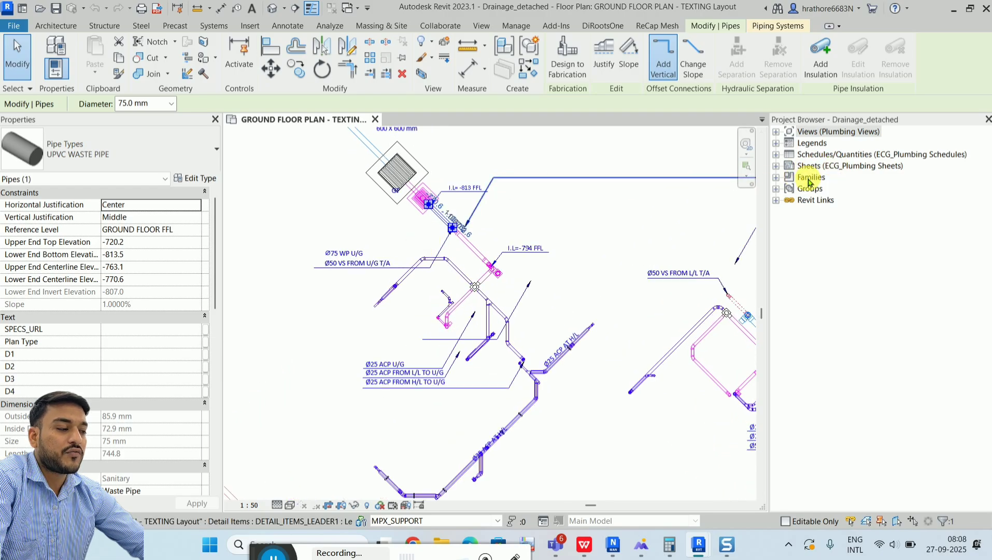
pyautogui.scroll(3, 413, 197)
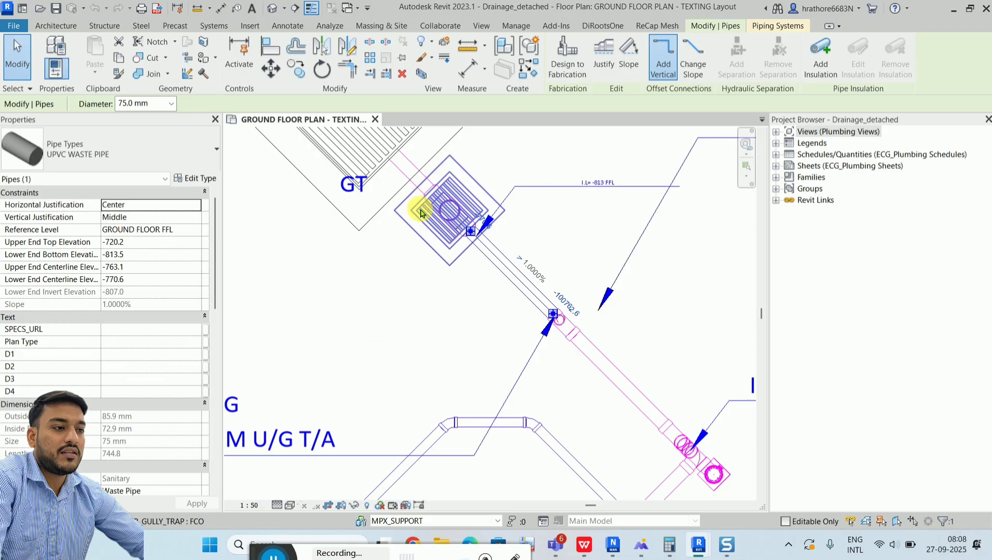
pyautogui.click(421, 213)
# Step: Select the FD-7030 floor cleanout at -794 FFL to view its properties
pyautogui.scroll(-1, 441, 241)
pyautogui.scroll(-2, 441, 242)
pyautogui.scroll(-2, 441, 242)
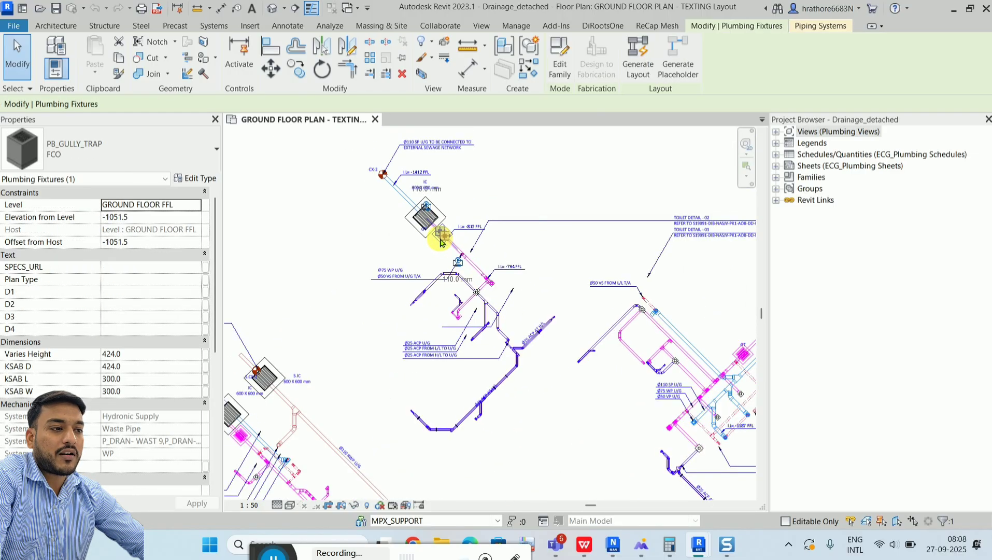
pyautogui.scroll(5, 494, 281)
pyautogui.click(492, 283)
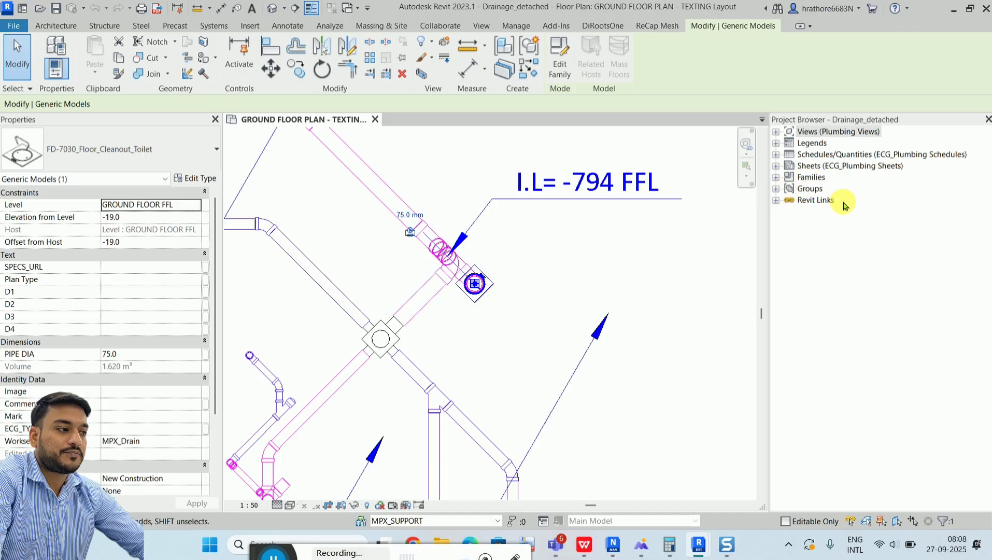
pyautogui.scroll(-1, 440, 234)
pyautogui.scroll(-2, 410, 259)
pyautogui.scroll(-2, 409, 259)
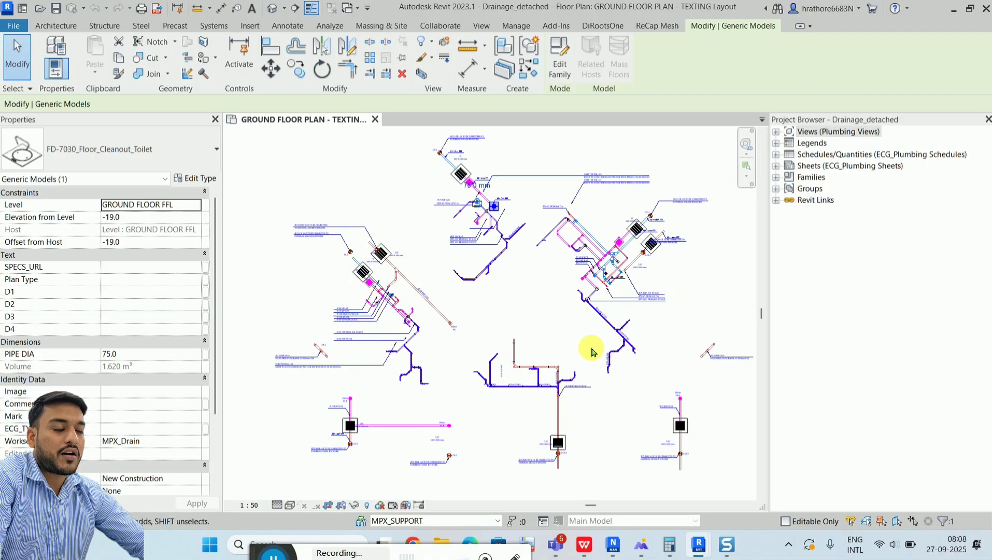
# Step: Collapse the linked models list, close the Project Browser and restore it via View > User Interface
pyautogui.click(775, 200)
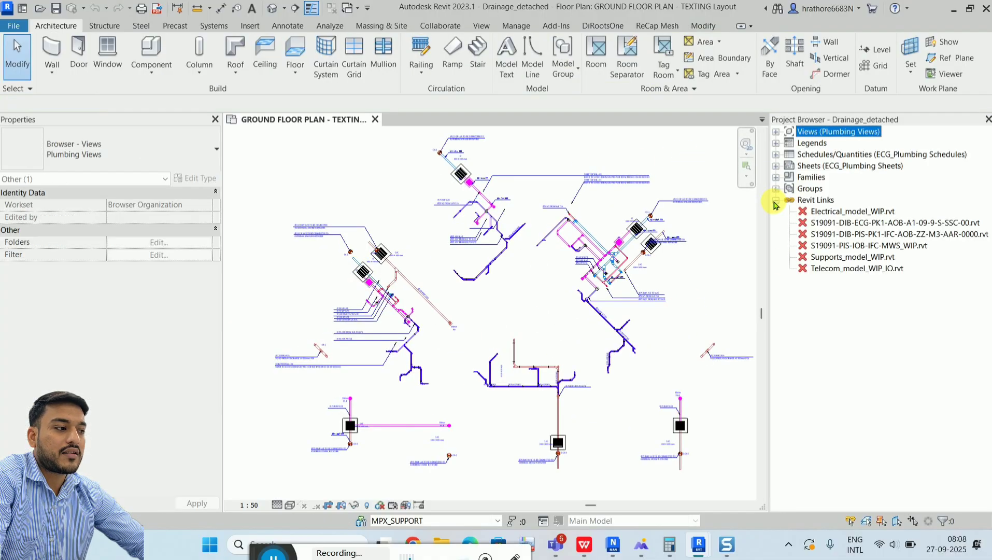
pyautogui.click(776, 200)
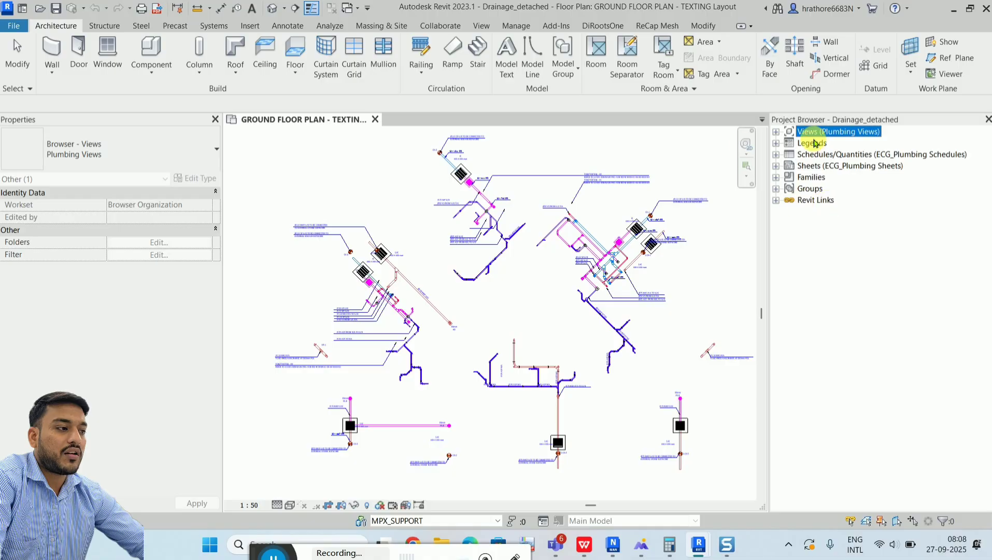
pyautogui.scroll(-2, 390, 303)
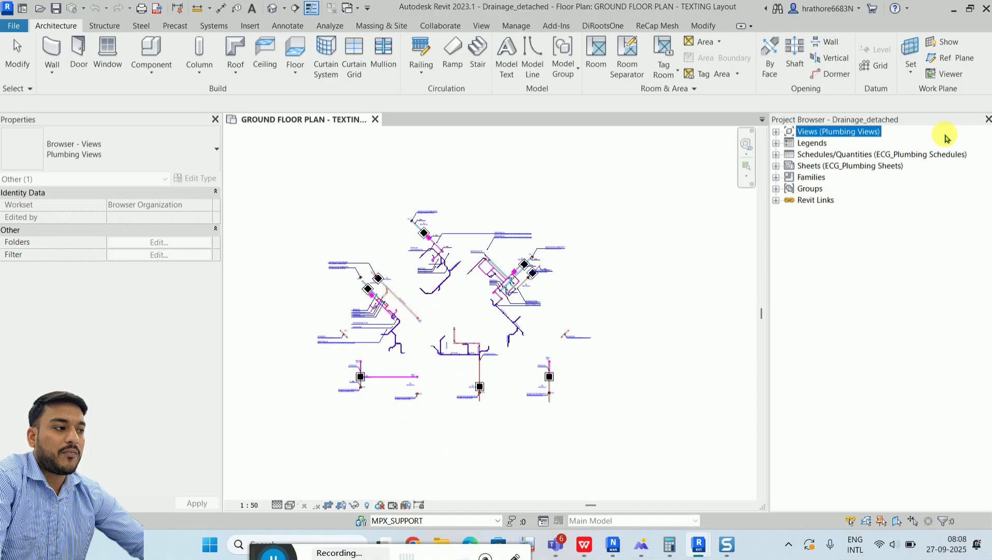
pyautogui.click(988, 119)
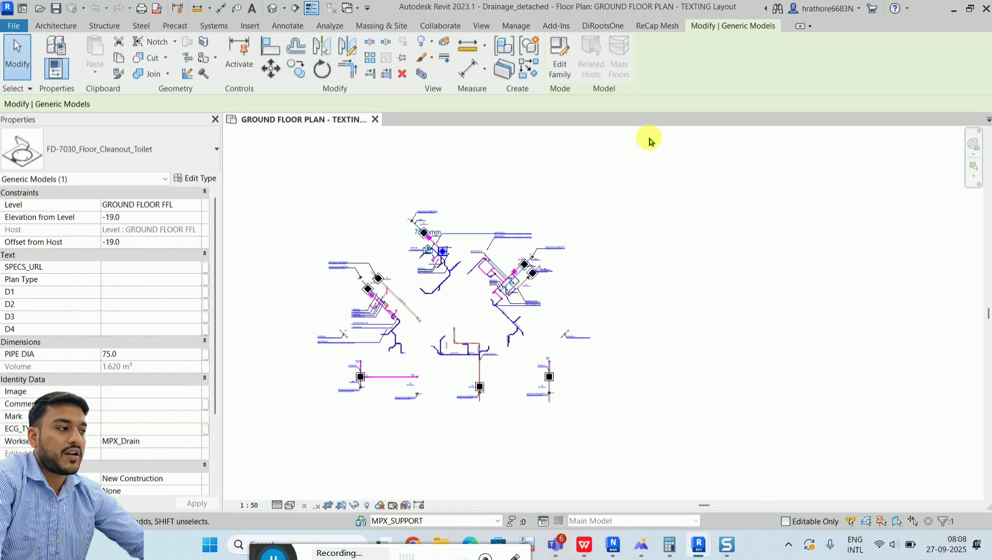
pyautogui.click(482, 25)
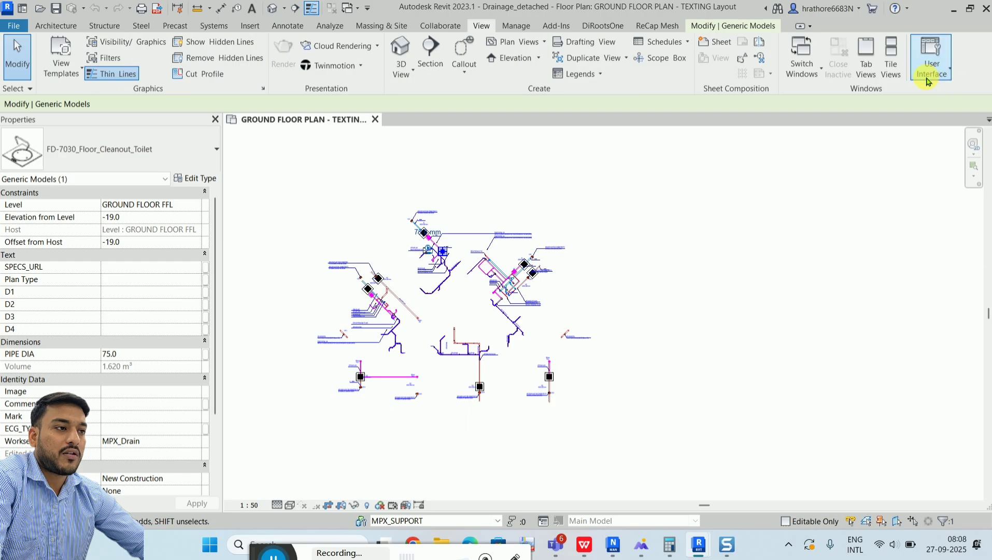
pyautogui.click(931, 57)
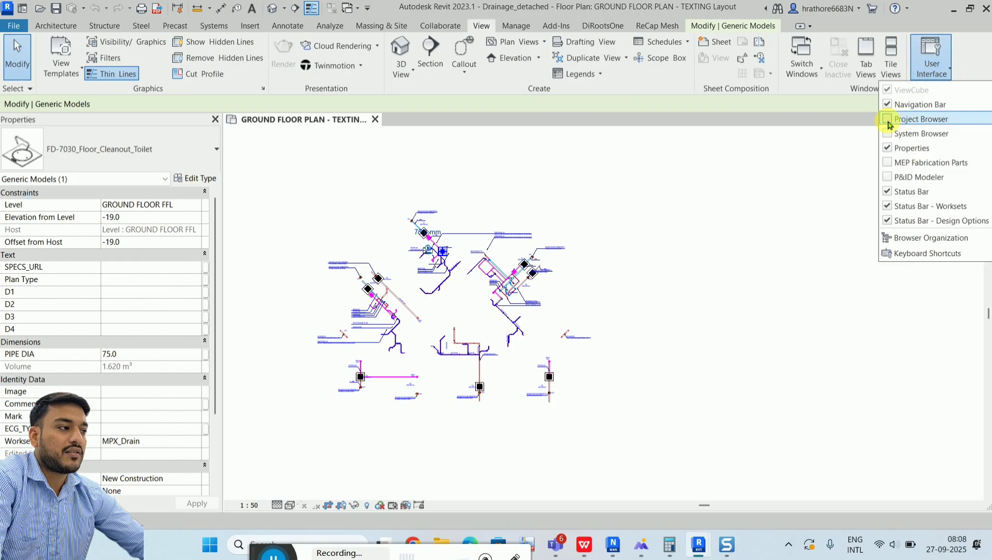
pyautogui.click(917, 120)
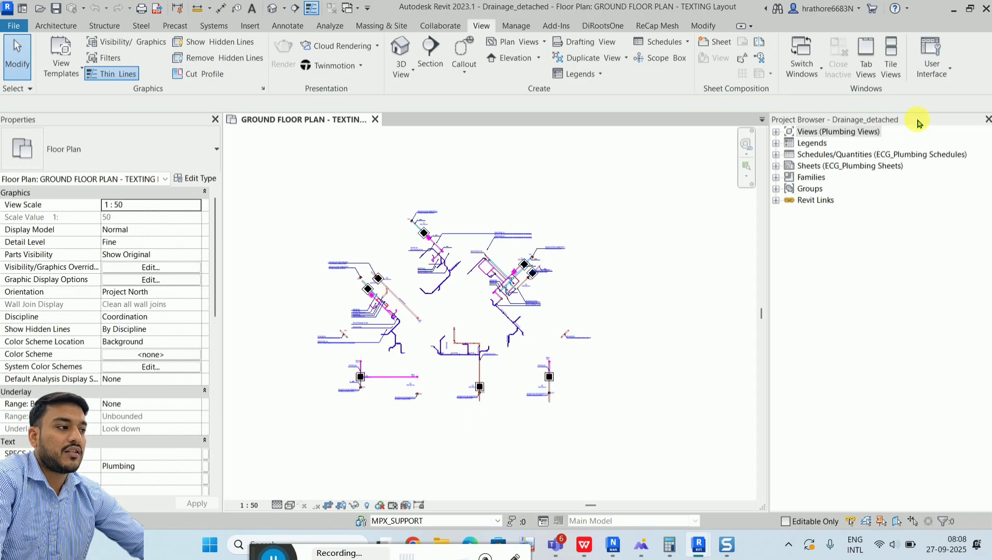
# Step: Close the Project Browser again and re-enable it from the User Interface list
pyautogui.click(987, 119)
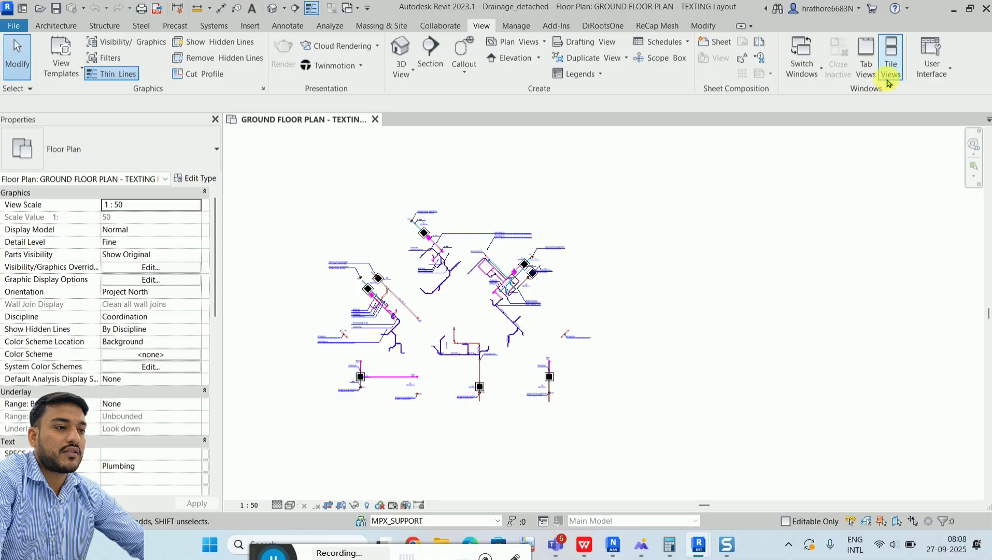
pyautogui.click(943, 65)
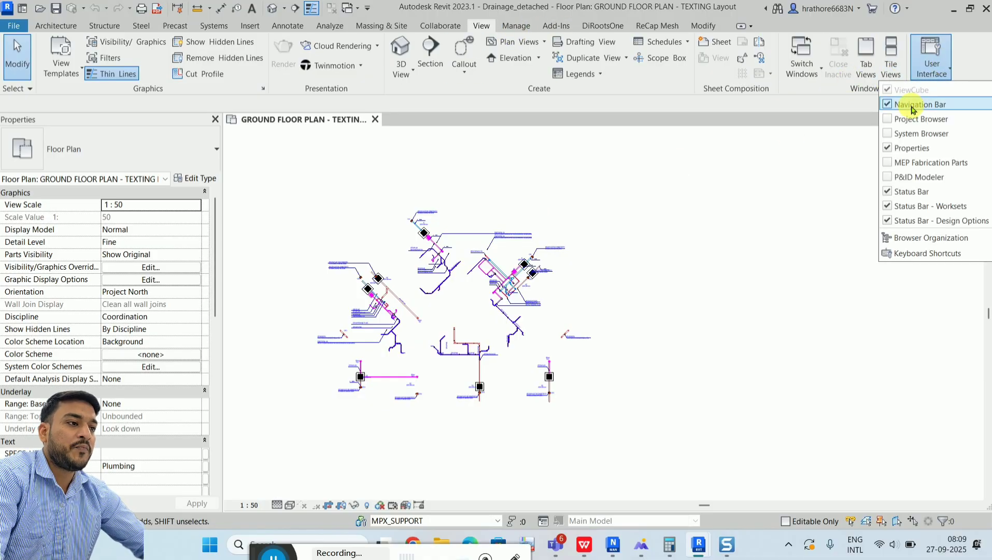
pyautogui.click(660, 195)
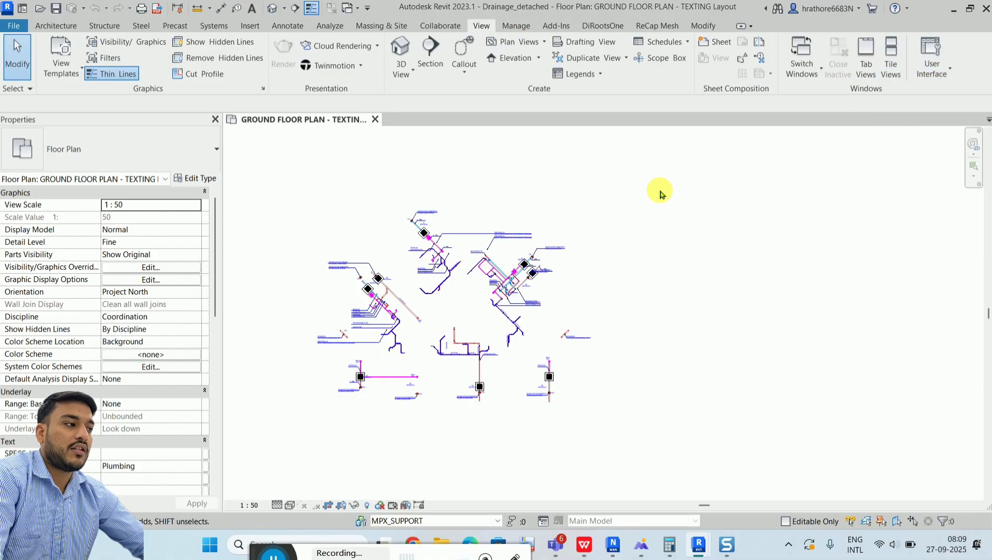
pyautogui.click(946, 73)
pyautogui.click(889, 121)
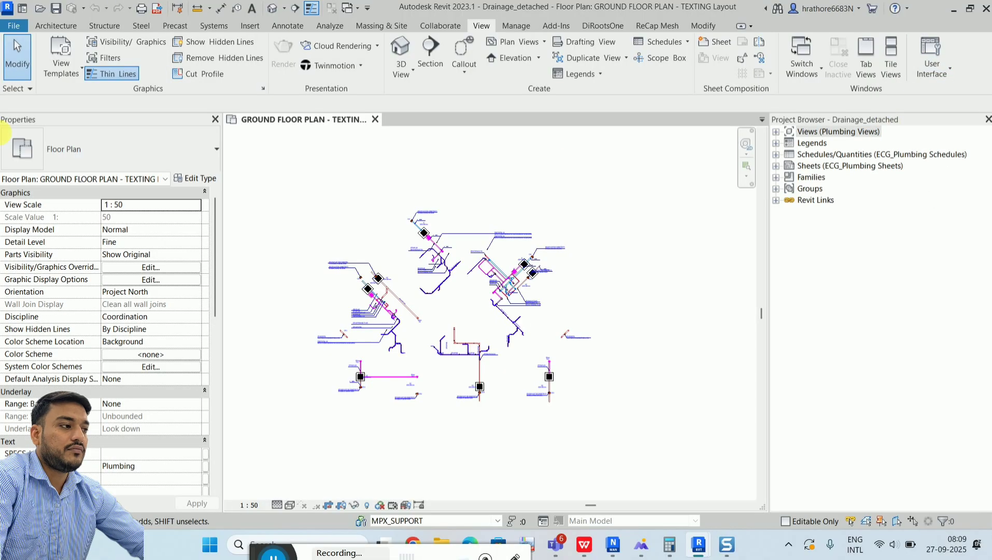
pyautogui.click(66, 26)
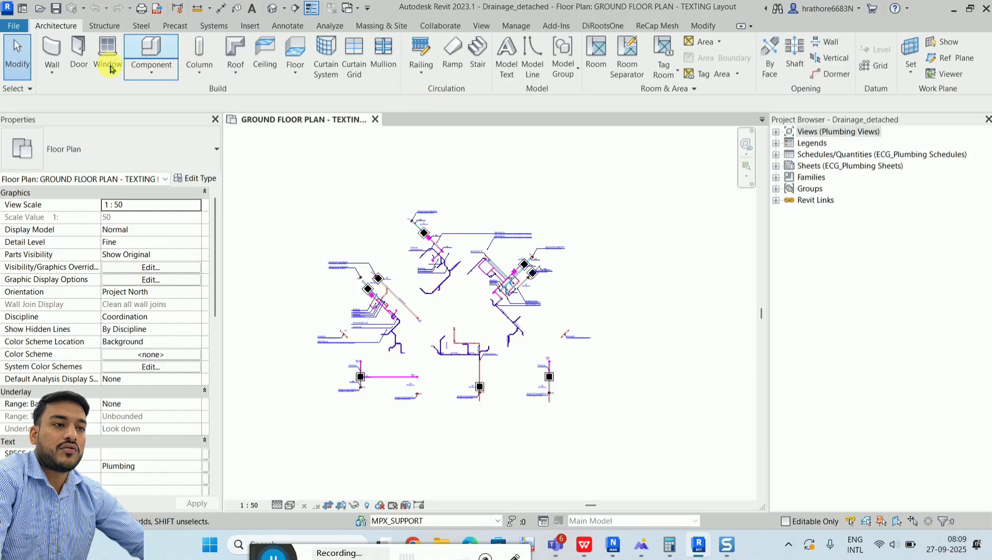
# Step: Draw a closed four-wall rectangle with Wall: Architectural above the drainage pipework
pyautogui.click(52, 68)
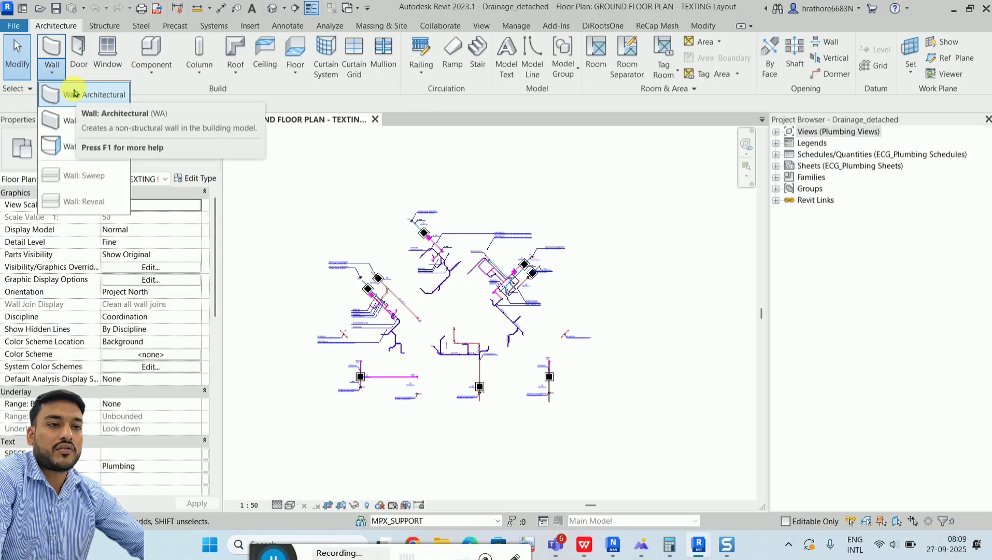
pyautogui.click(74, 94)
pyautogui.scroll(3, 366, 195)
pyautogui.click(361, 190)
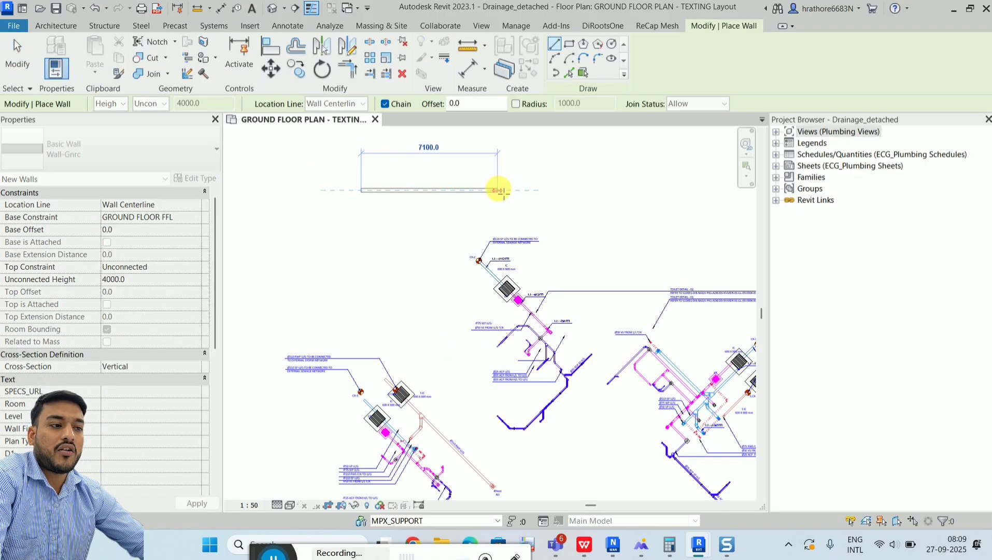
pyautogui.click(498, 190)
pyautogui.click(497, 150)
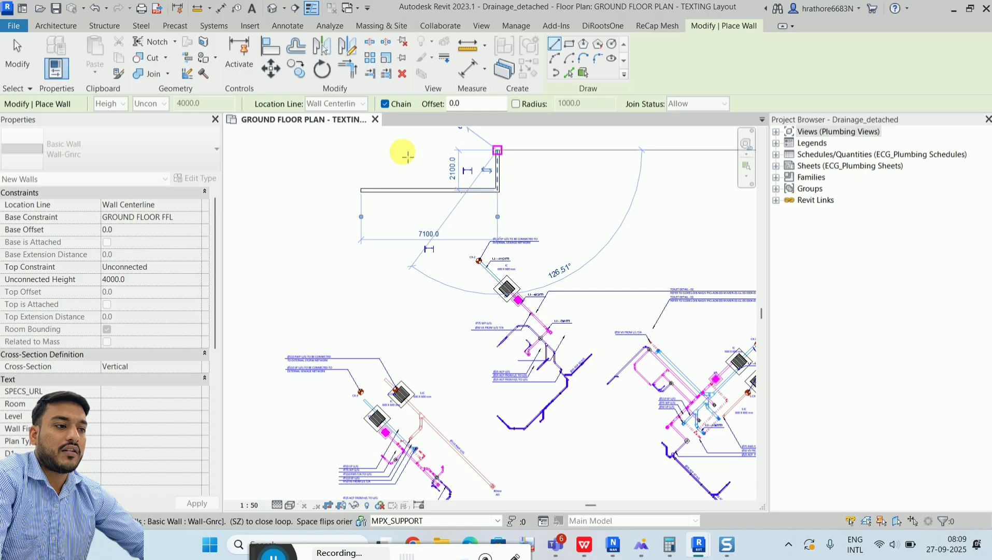
pyautogui.click(351, 151)
pyautogui.click(352, 191)
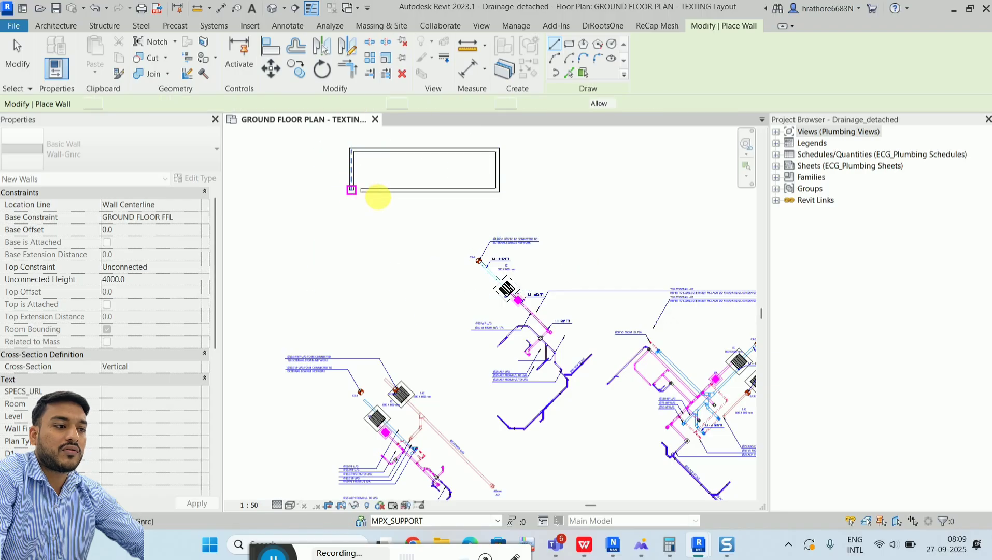
pyautogui.press('Escape')
pyautogui.press('Escape')
pyautogui.scroll(-2, 369, 202)
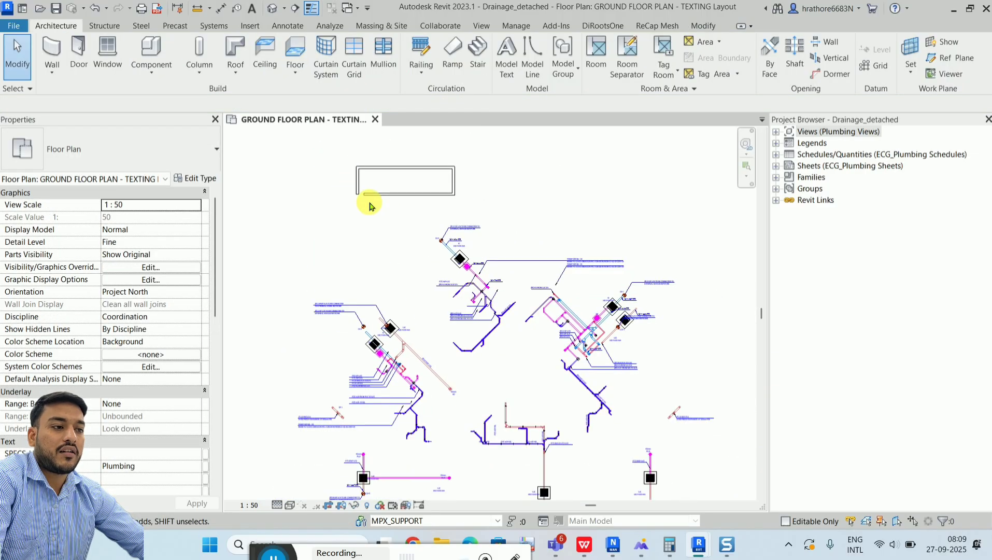
pyautogui.click(105, 26)
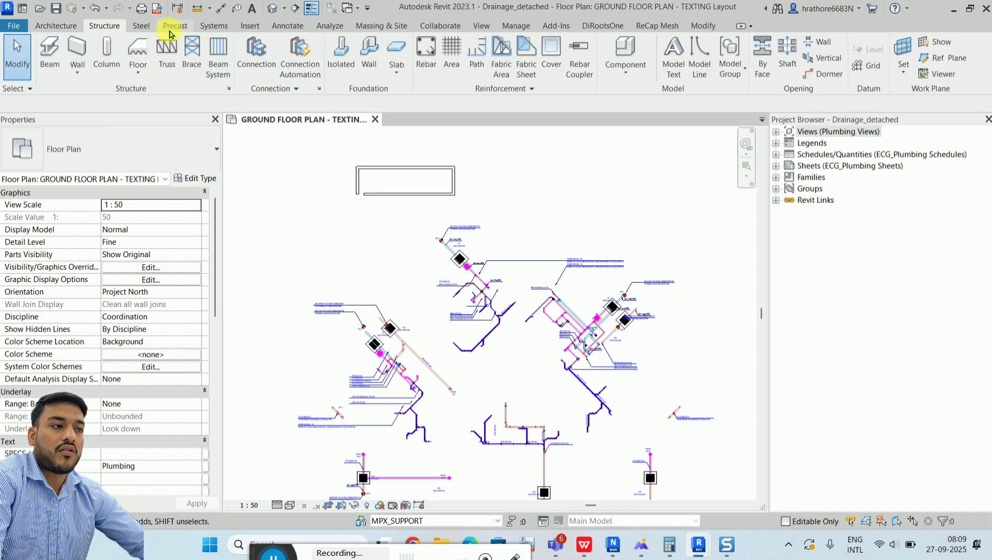
# Step: Show the Insert tab's link and import tools while zooming over the ground-floor pipework
pyautogui.click(211, 31)
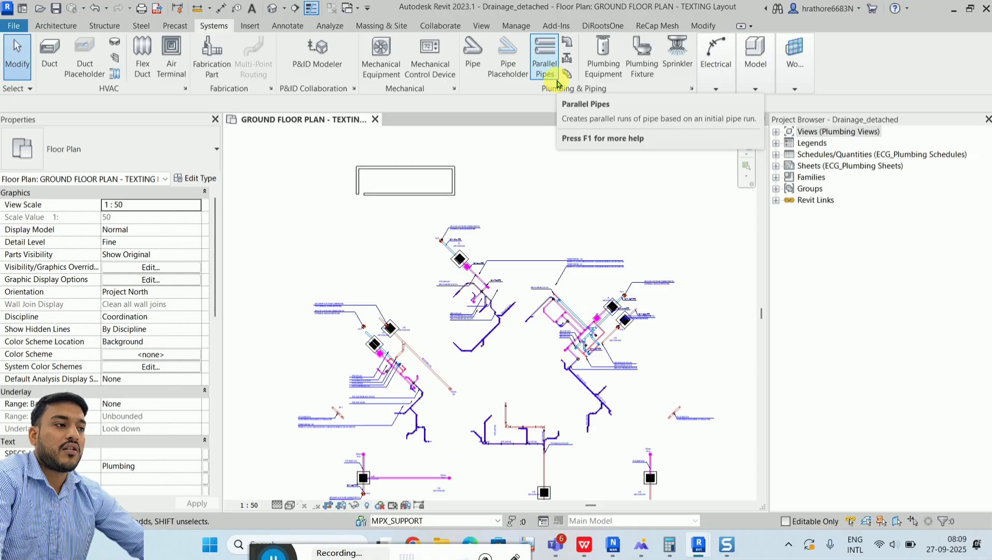
pyautogui.click(251, 27)
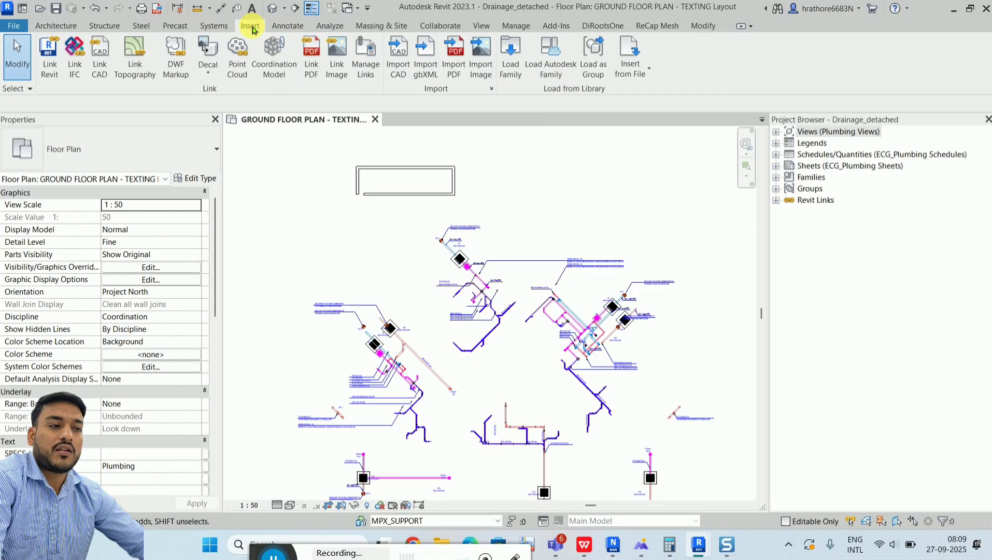
pyautogui.scroll(1, 467, 272)
pyautogui.scroll(1, 474, 281)
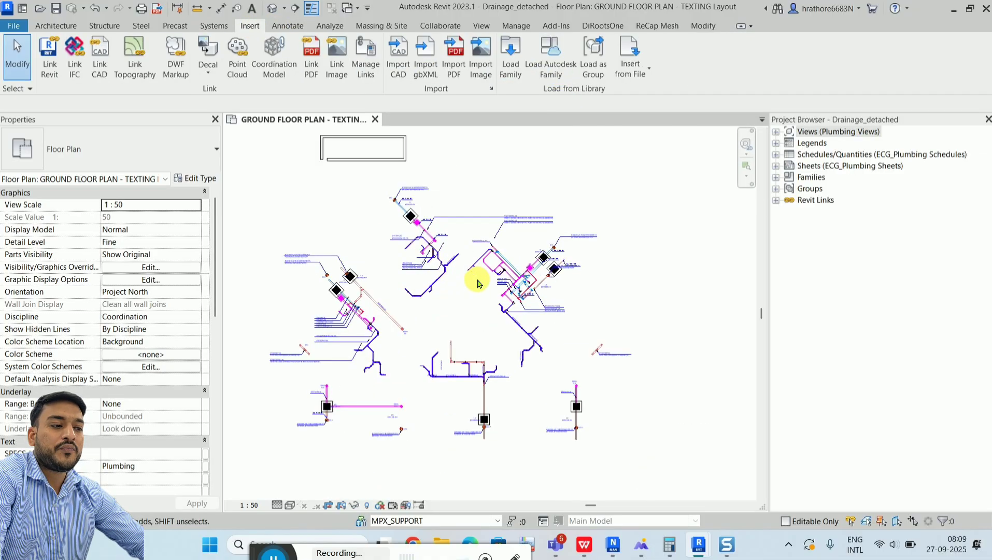
pyautogui.scroll(2, 451, 259)
pyautogui.scroll(2, 406, 218)
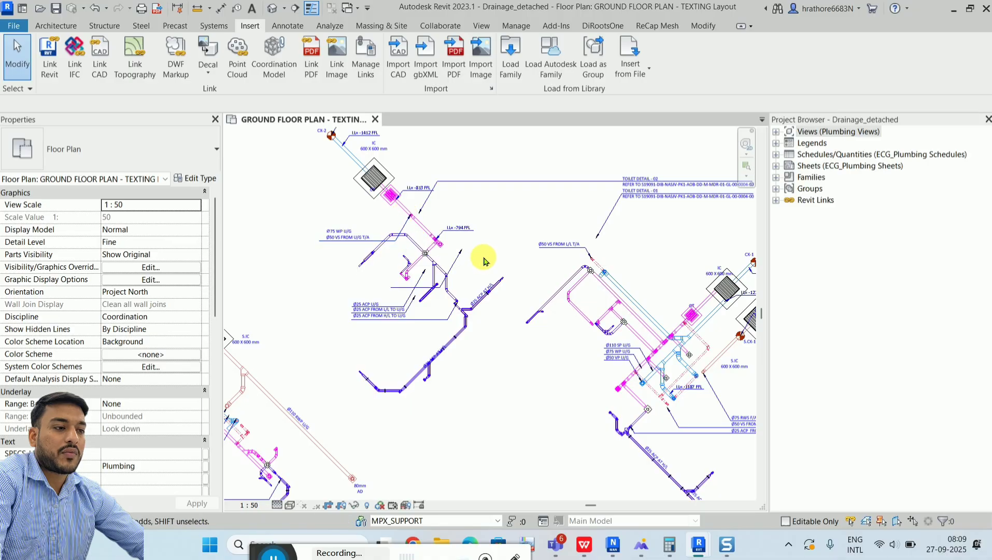
pyautogui.scroll(-2, 483, 259)
pyautogui.scroll(2, 446, 235)
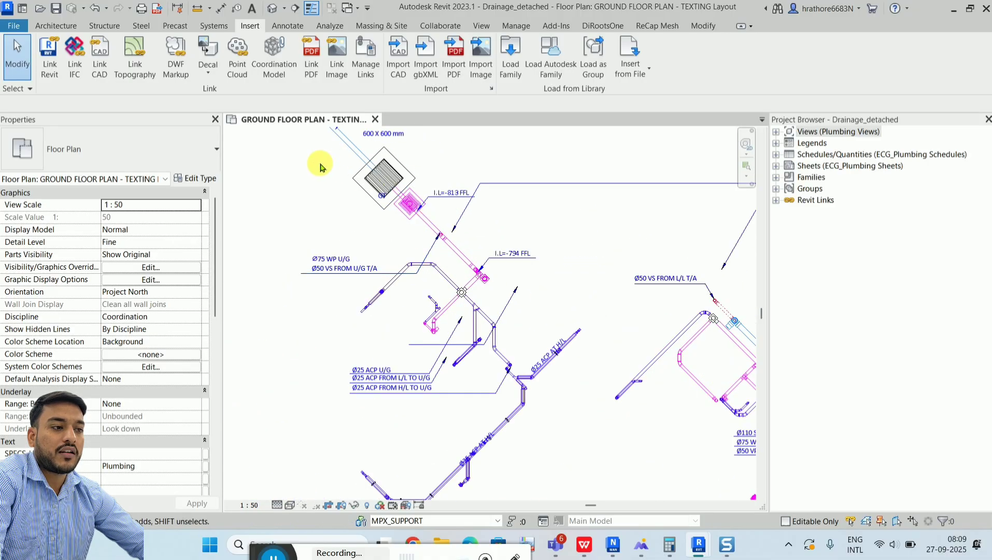
pyautogui.scroll(-1, 327, 181)
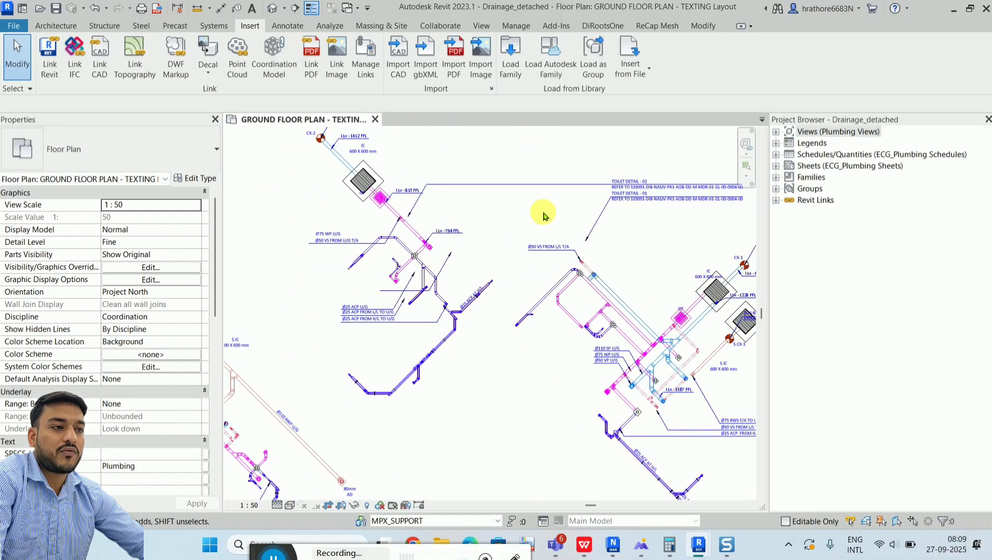
pyautogui.scroll(-1, 564, 370)
pyautogui.scroll(-1, 565, 374)
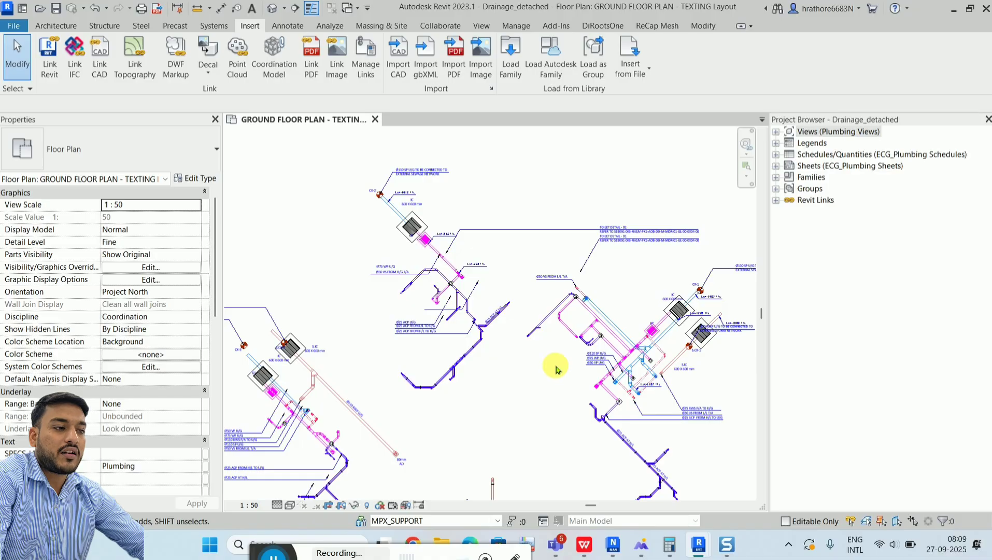
pyautogui.scroll(2, 458, 270)
pyautogui.scroll(2, 425, 243)
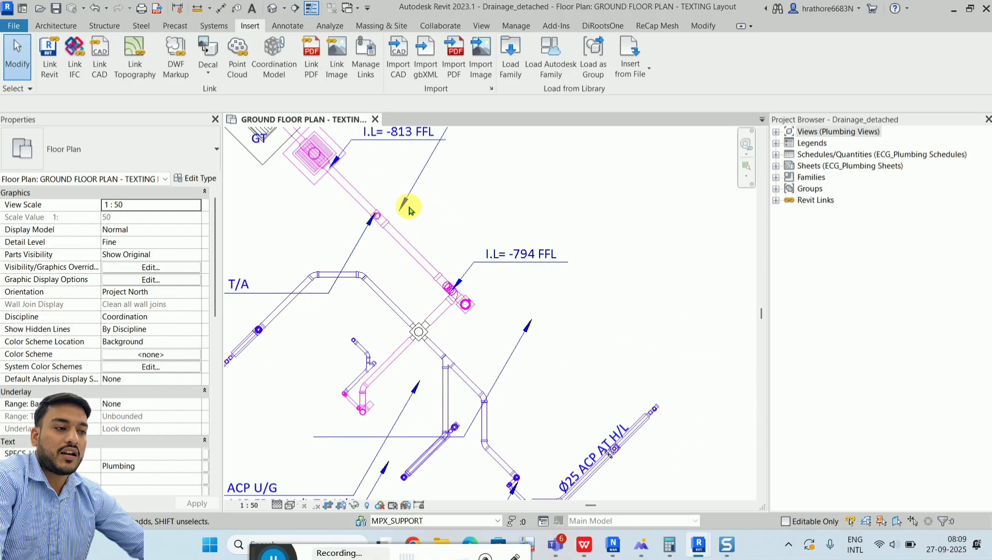
pyautogui.scroll(-1, 480, 228)
pyautogui.scroll(-1, 480, 228)
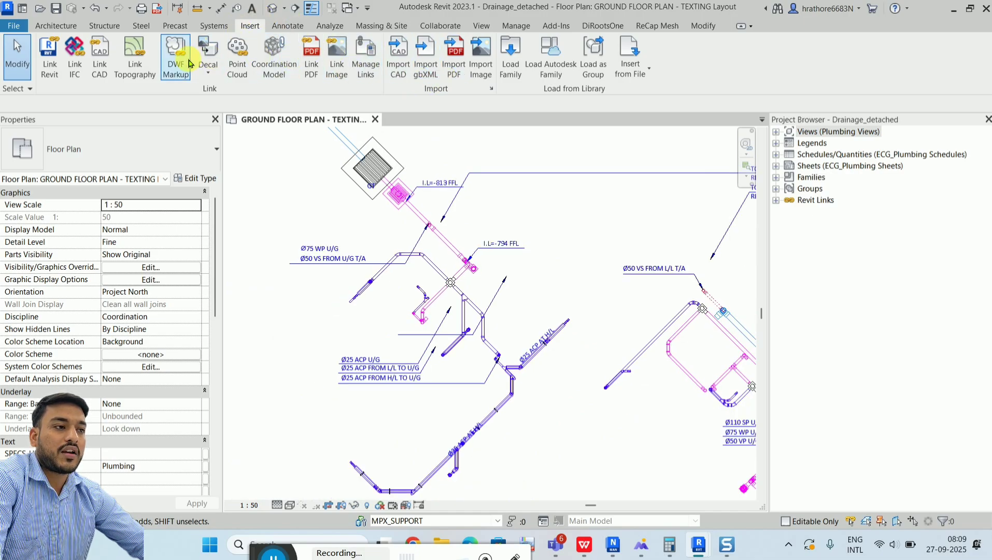
pyautogui.scroll(-1, 424, 188)
pyautogui.scroll(-1, 424, 187)
pyautogui.scroll(-1, 424, 188)
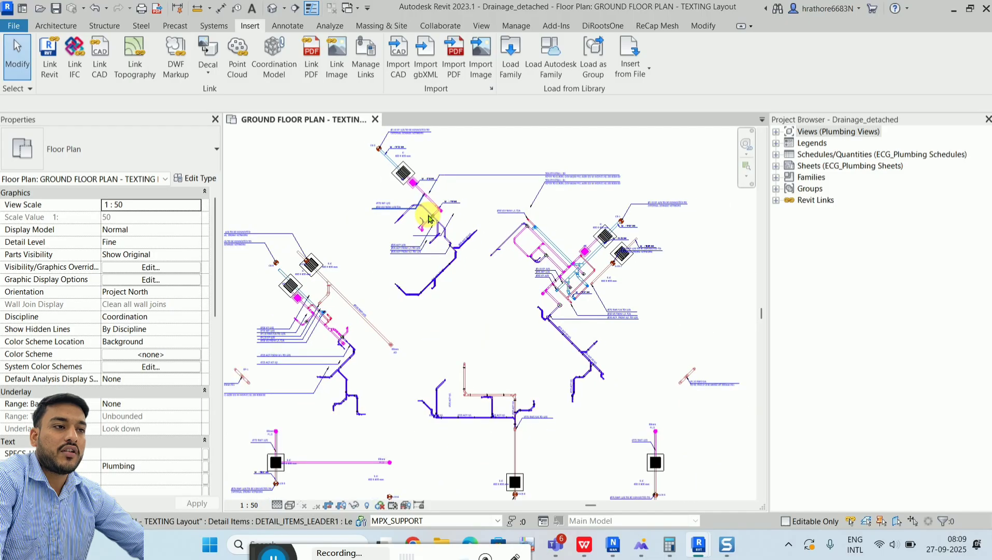
pyautogui.scroll(-1, 429, 215)
pyautogui.scroll(-1, 410, 270)
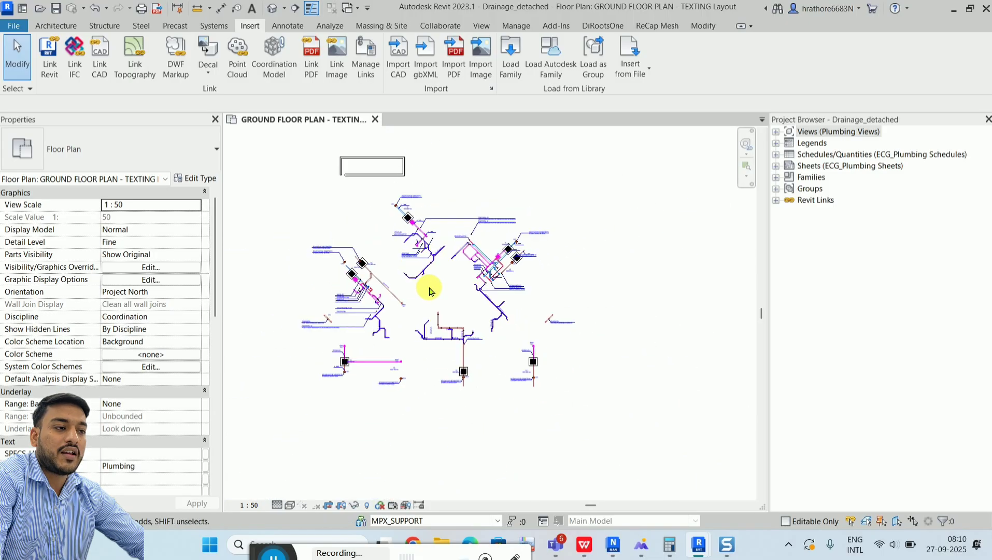
pyautogui.scroll(1, 376, 206)
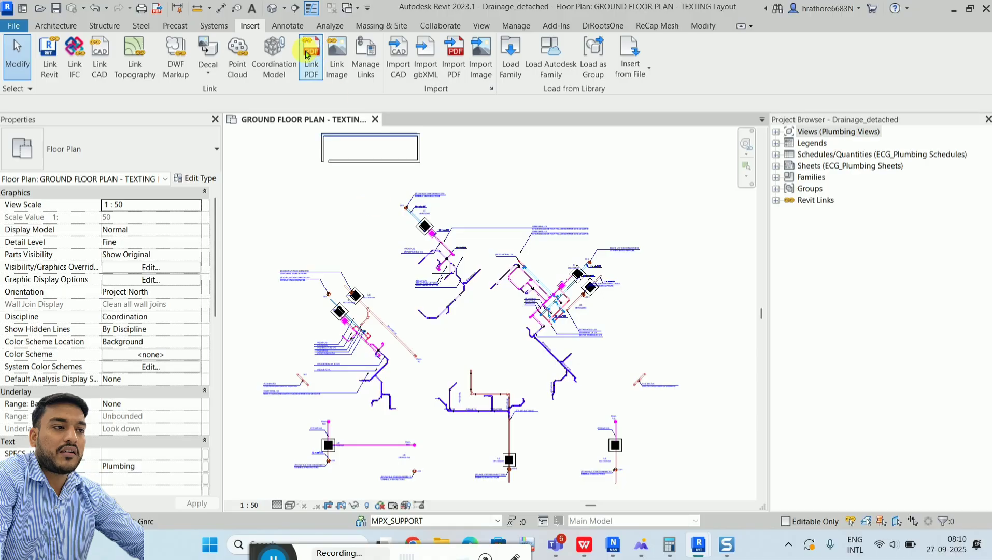
# Step: Show the Annotate tools and zoom around the CX-2 inspection chamber
pyautogui.click(288, 25)
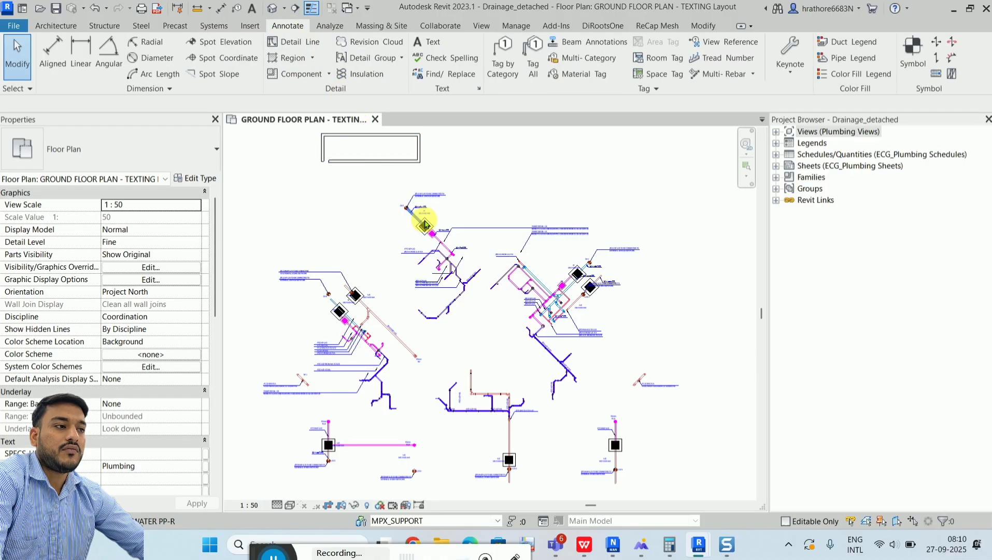
pyautogui.scroll(3, 422, 222)
pyautogui.scroll(2, 427, 199)
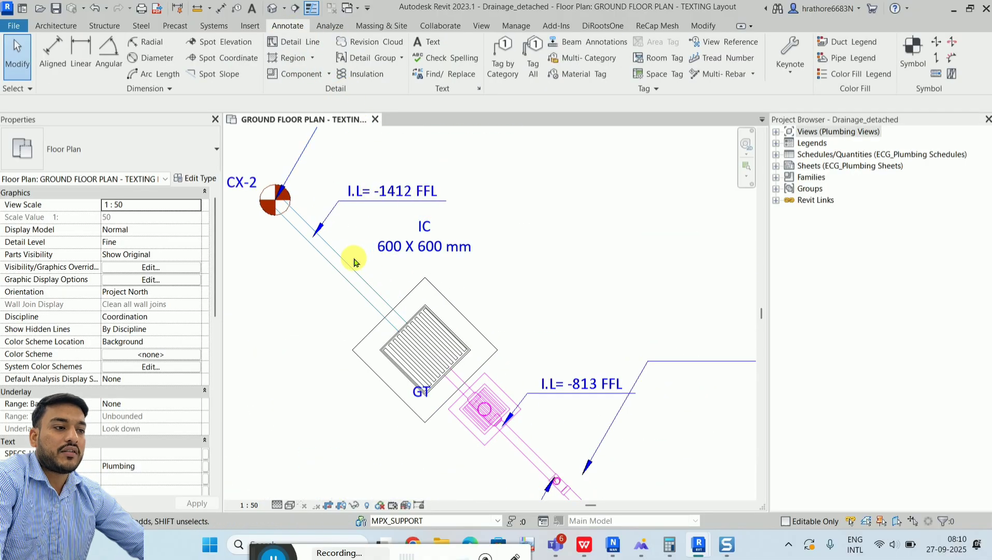
pyautogui.scroll(-1, 336, 259)
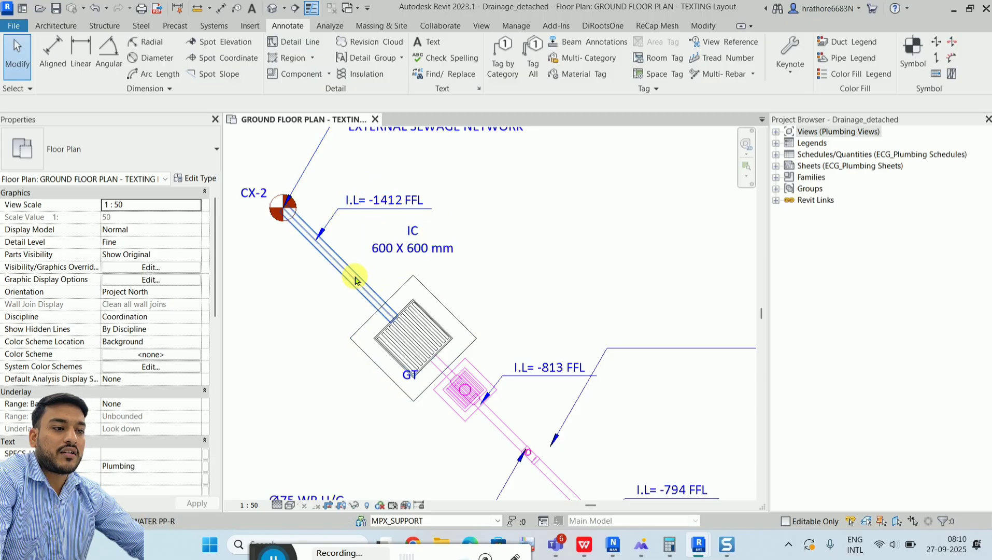
pyautogui.scroll(-2, 372, 277)
pyautogui.scroll(-1, 465, 277)
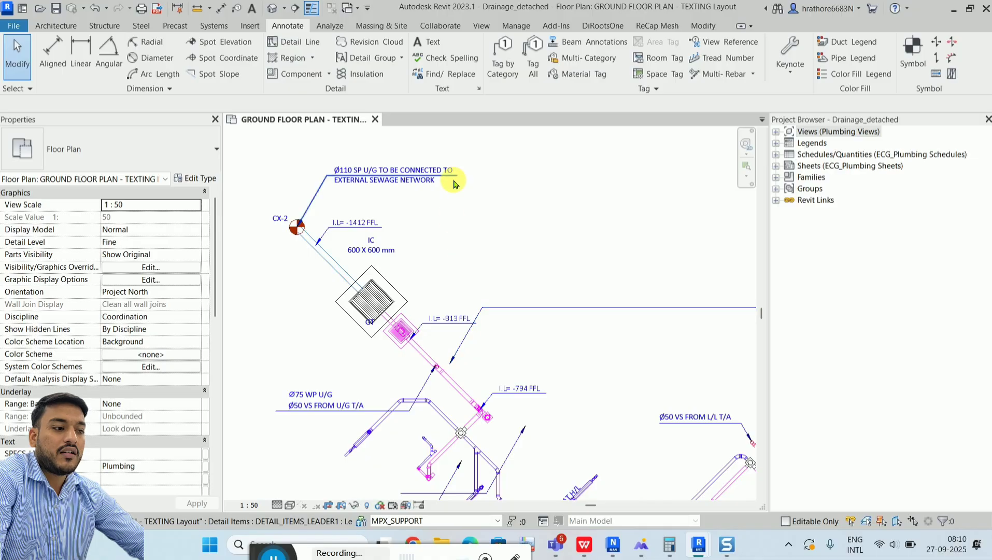
pyautogui.scroll(-1, 454, 181)
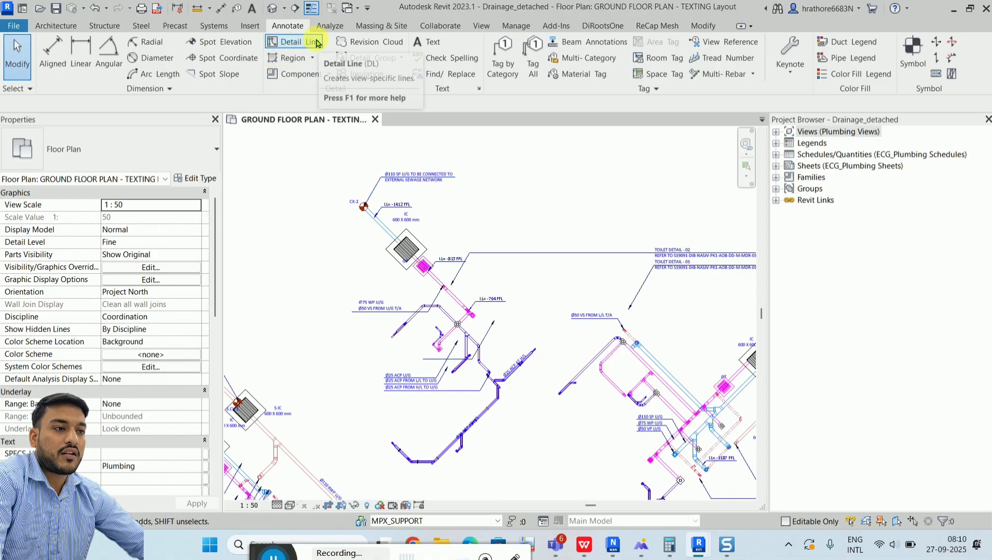
# Step: Show the Collaborate tools with MPX_SUPPORT as active workset, then zoom out
pyautogui.click(444, 26)
pyautogui.scroll(-1, 455, 195)
pyautogui.scroll(-1, 409, 197)
pyautogui.scroll(-1, 435, 258)
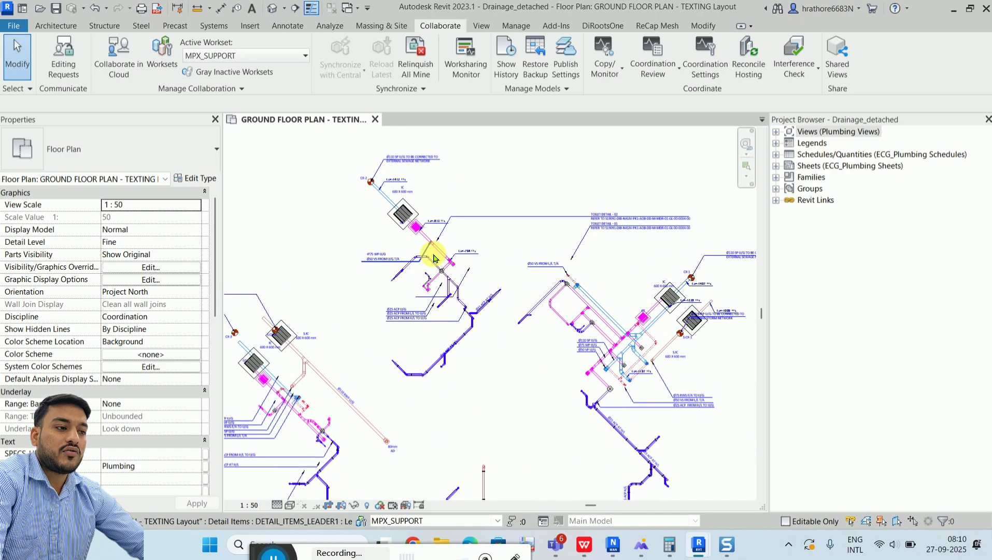
pyautogui.scroll(1, 641, 336)
pyautogui.scroll(1, 637, 342)
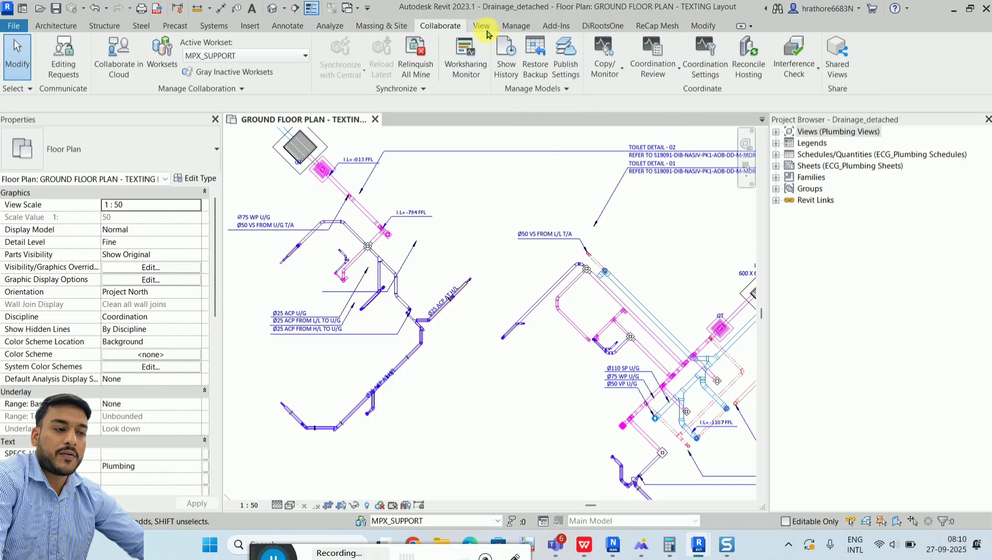
pyautogui.scroll(-2, 513, 170)
pyautogui.scroll(-2, 467, 197)
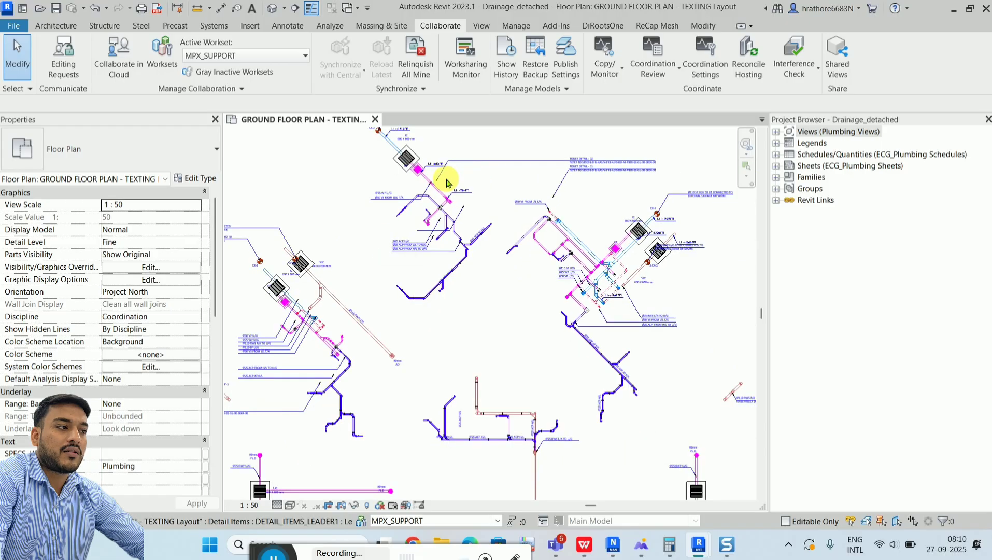
pyautogui.scroll(-2, 406, 228)
pyautogui.scroll(-1, 433, 332)
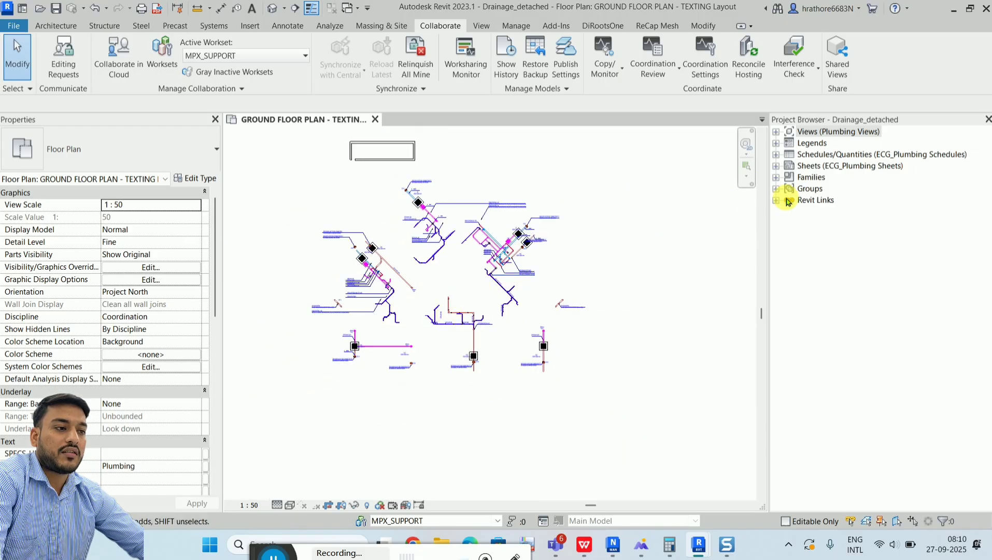
# Step: Expand Plumbing Views > 00 General Views floor plans and the ??? group's 3D view
pyautogui.click(776, 132)
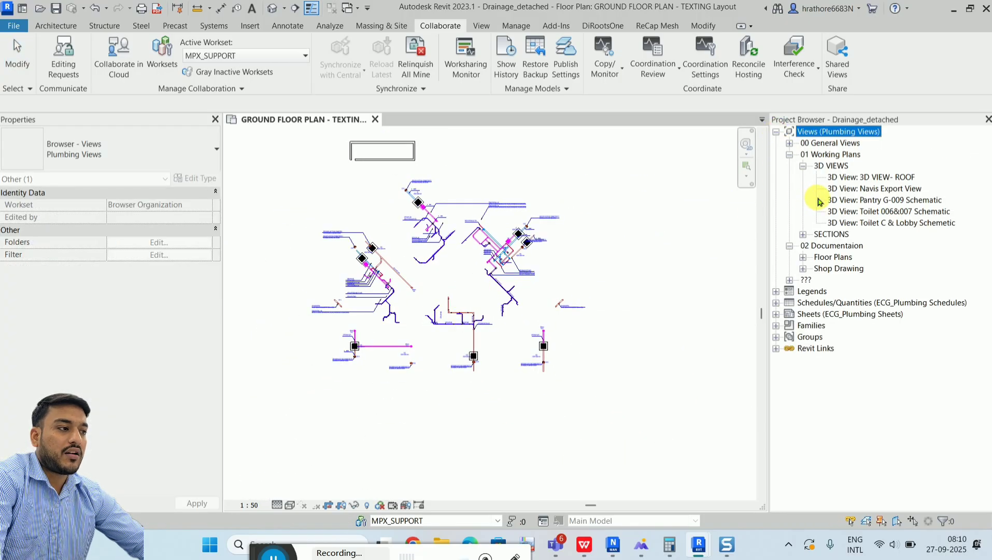
pyautogui.click(790, 154)
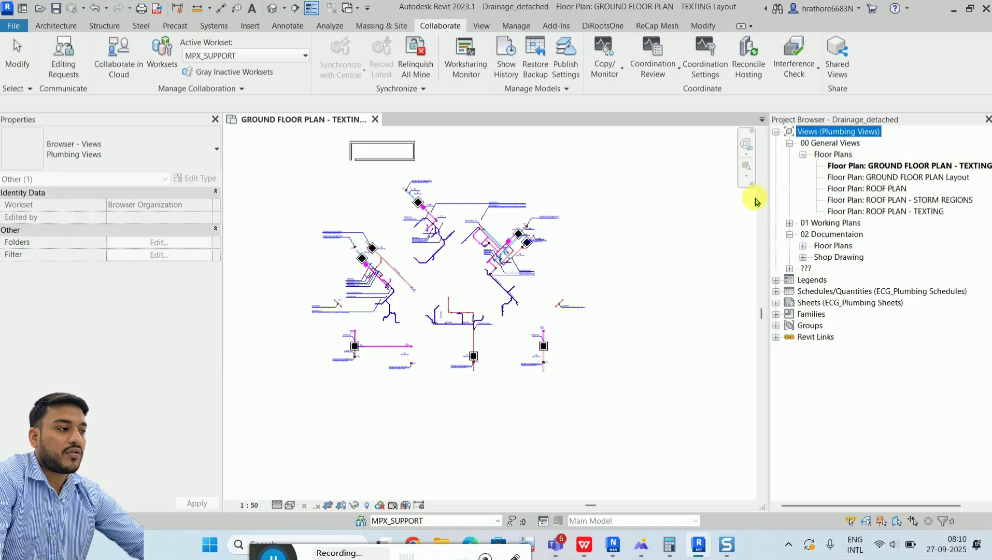
pyautogui.scroll(2, 360, 179)
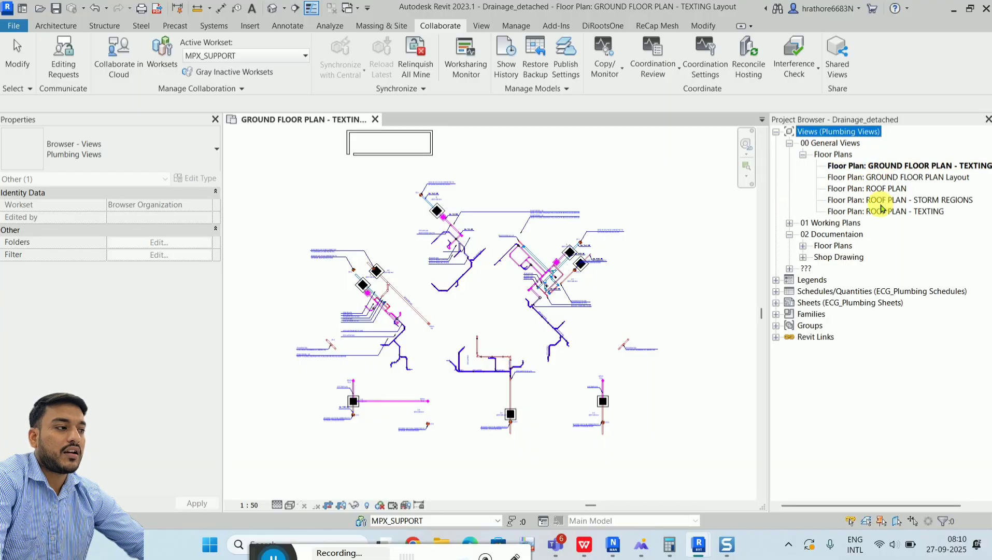
pyautogui.scroll(2, 580, 280)
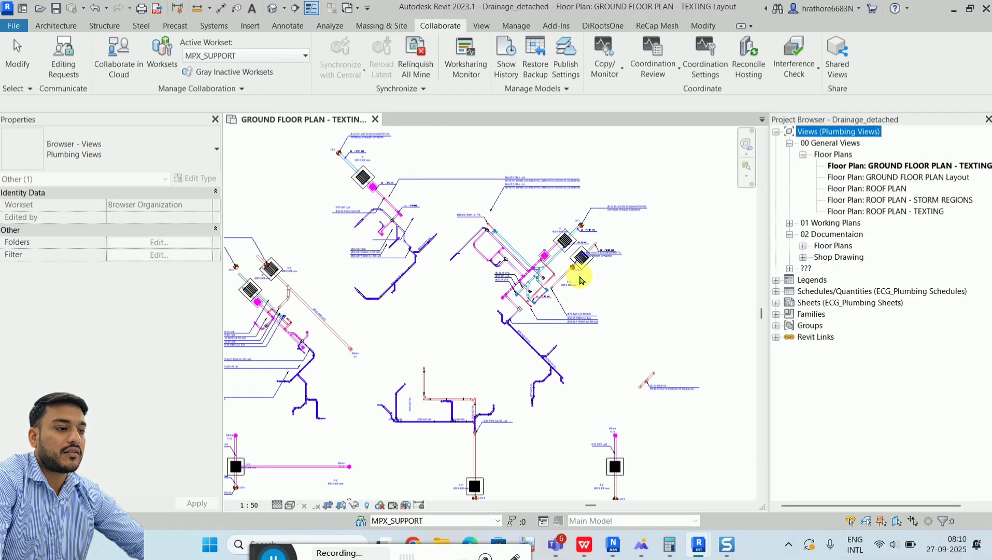
pyautogui.scroll(-3, 551, 237)
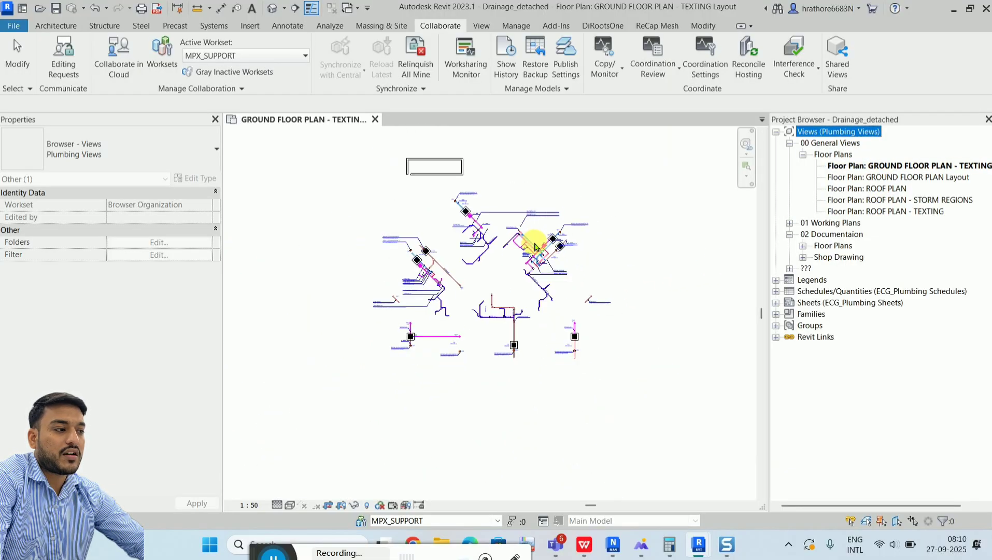
pyautogui.scroll(-1, 464, 300)
pyautogui.click(788, 269)
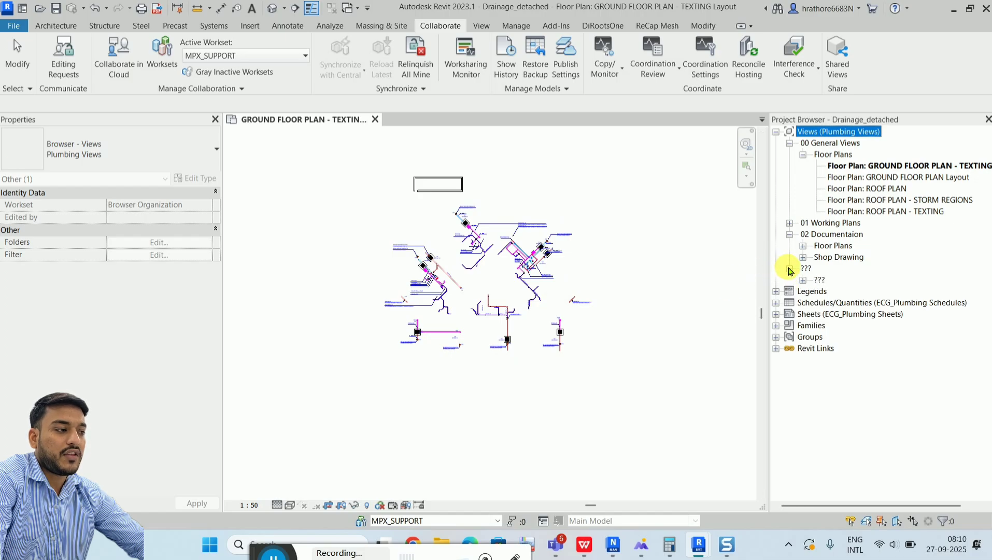
pyautogui.click(802, 280)
# Step: Open the Drainage_detached 3D view, zoom in and orbit it toward its right side
pyautogui.doubleClick(843, 291)
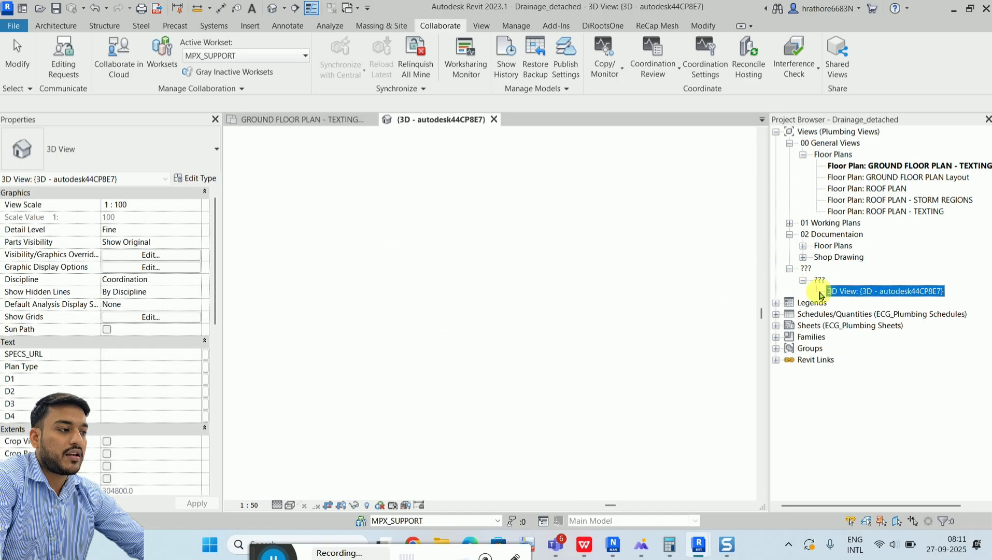
pyautogui.scroll(-2, 488, 283)
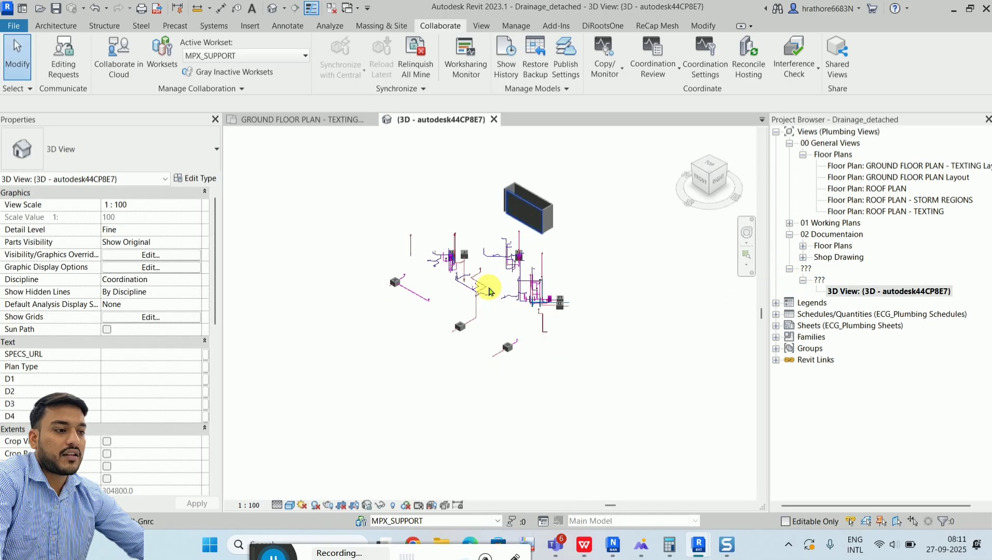
pyautogui.scroll(5, 471, 268)
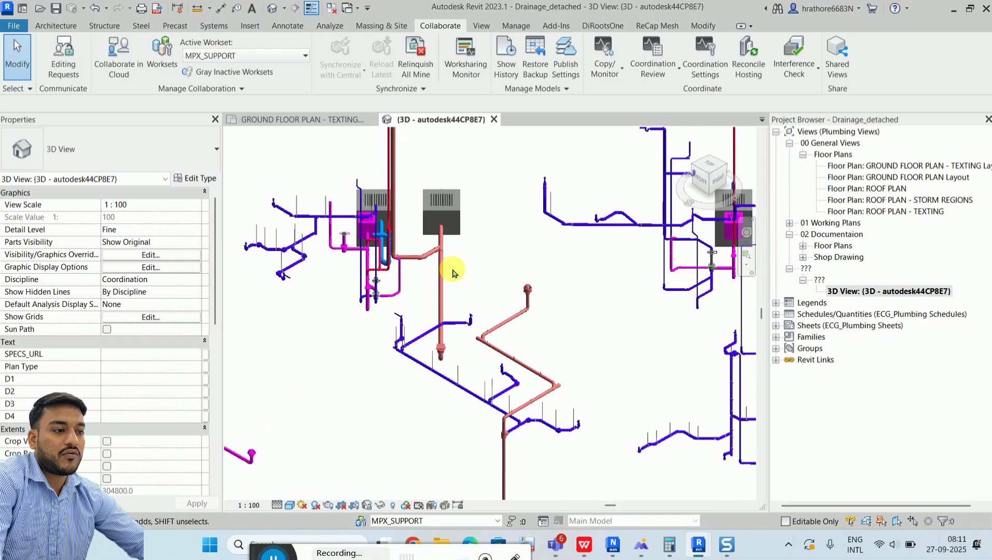
pyautogui.scroll(2, 454, 270)
pyautogui.click(450, 281)
pyautogui.moveTo(456, 284)
pyautogui.keyDown('shift'); pyautogui.mouseDown(button='middle')
pyautogui.moveTo(366, 266)
pyautogui.moveTo(401, 306)
pyautogui.mouseUp(button='middle'); pyautogui.keyUp('shift')
pyautogui.press('Escape')
pyautogui.scroll(-3, 501, 240)
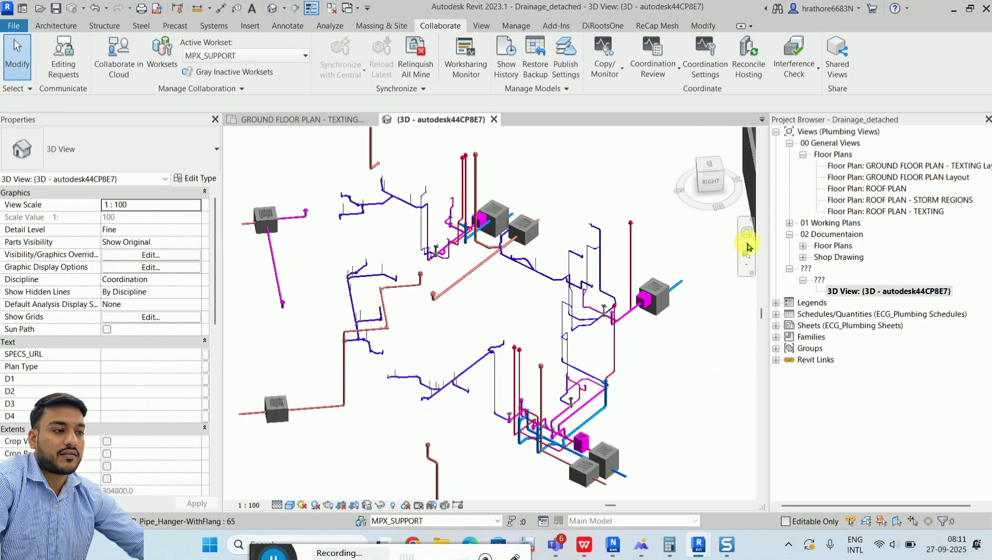
# Step: Collapse Views (Plumbing Views) in the Project Browser, briefly showing and hiding the legend views
pyautogui.click(775, 133)
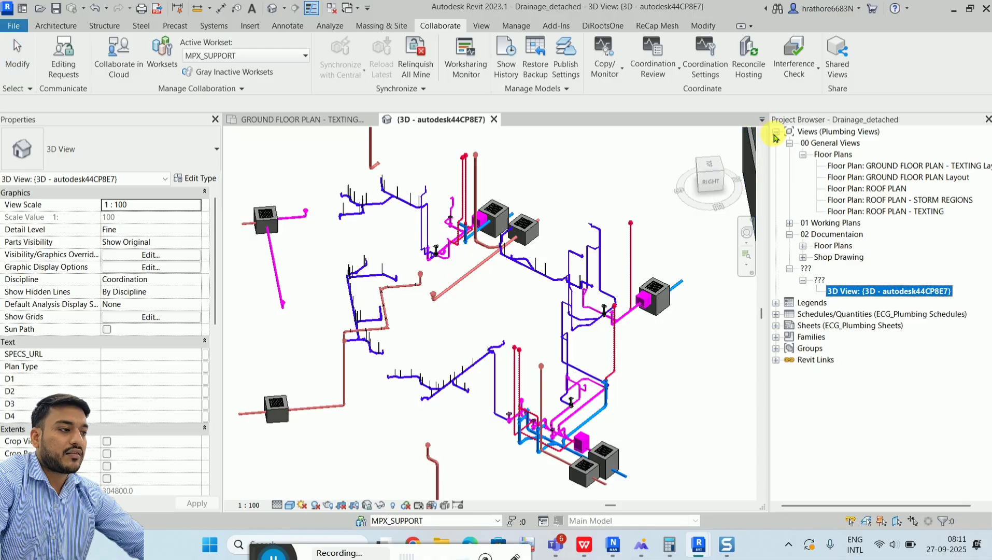
pyautogui.click(776, 132)
pyautogui.click(844, 136)
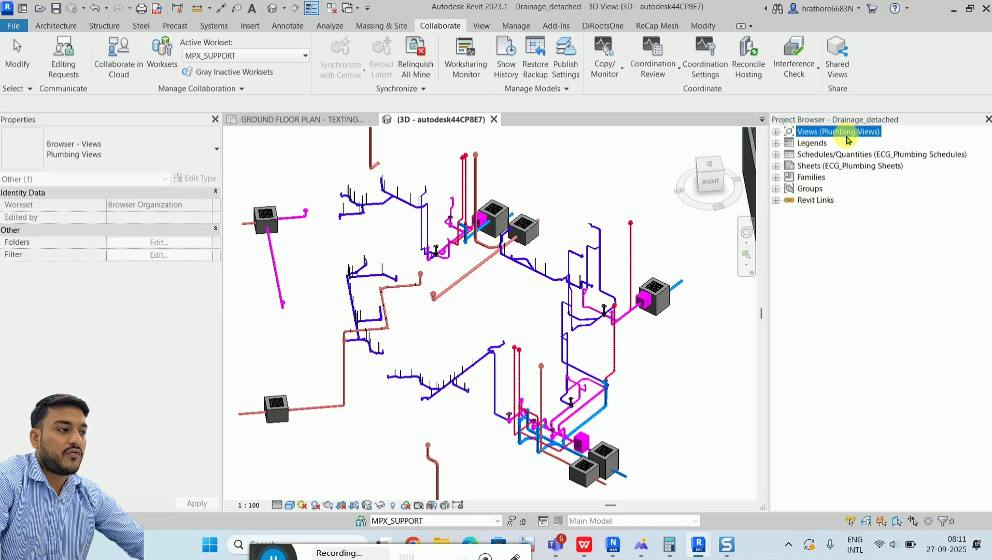
pyautogui.click(776, 143)
pyautogui.click(776, 145)
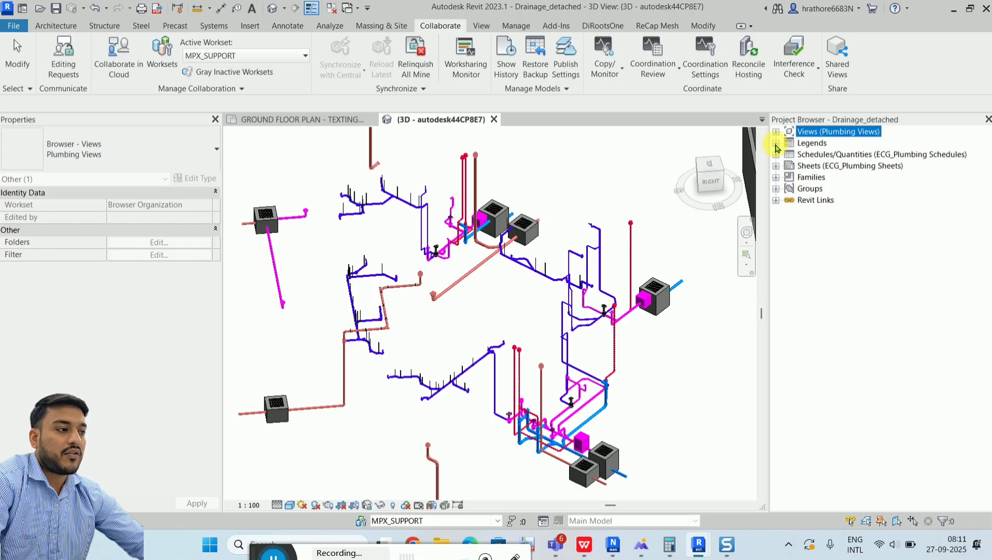
pyautogui.scroll(-2, 620, 206)
pyautogui.scroll(4, 507, 259)
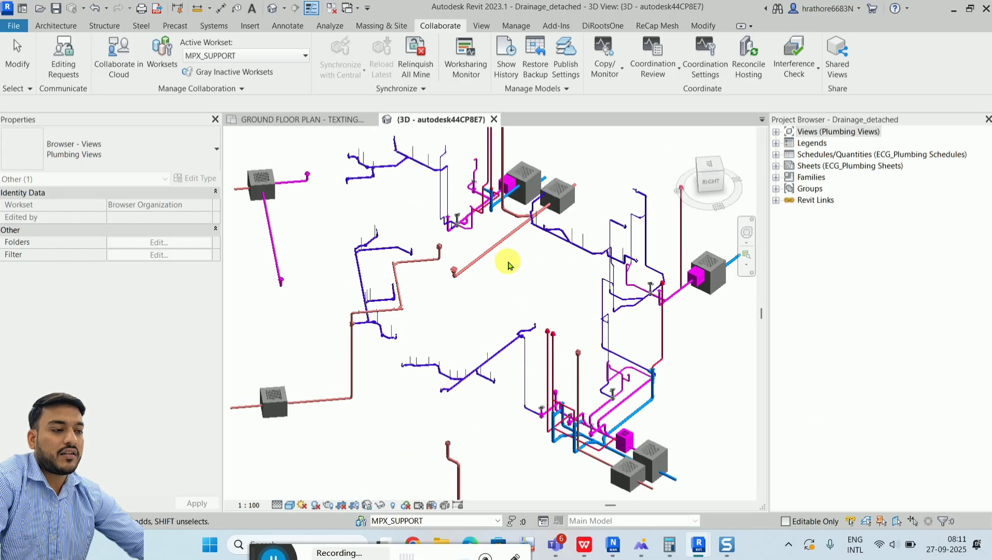
# Step: Zoom and orbit the 3D view to show the full drainage pipe network
pyautogui.click(508, 265)
pyautogui.scroll(2, 539, 223)
pyautogui.scroll(2, 502, 250)
pyautogui.scroll(2, 494, 248)
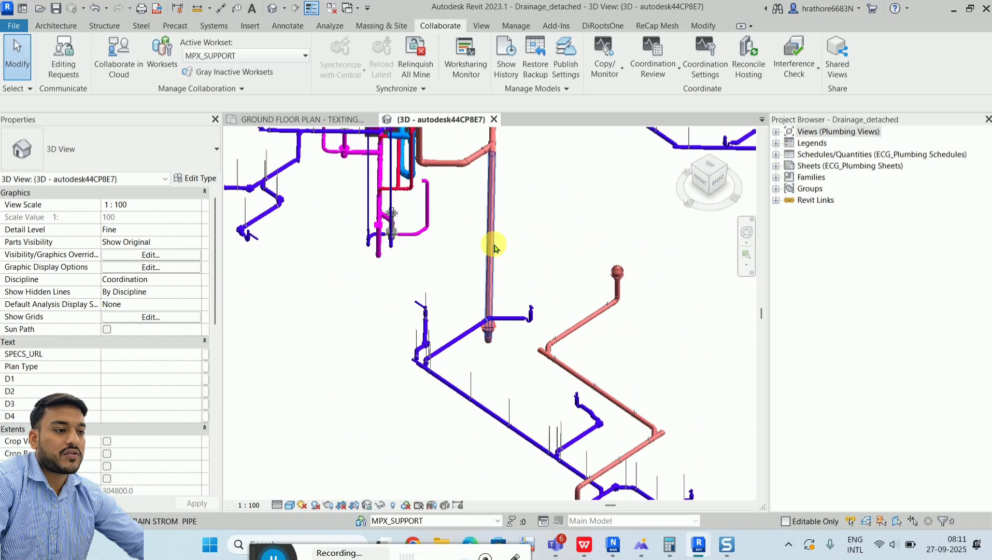
pyautogui.scroll(-4, 474, 208)
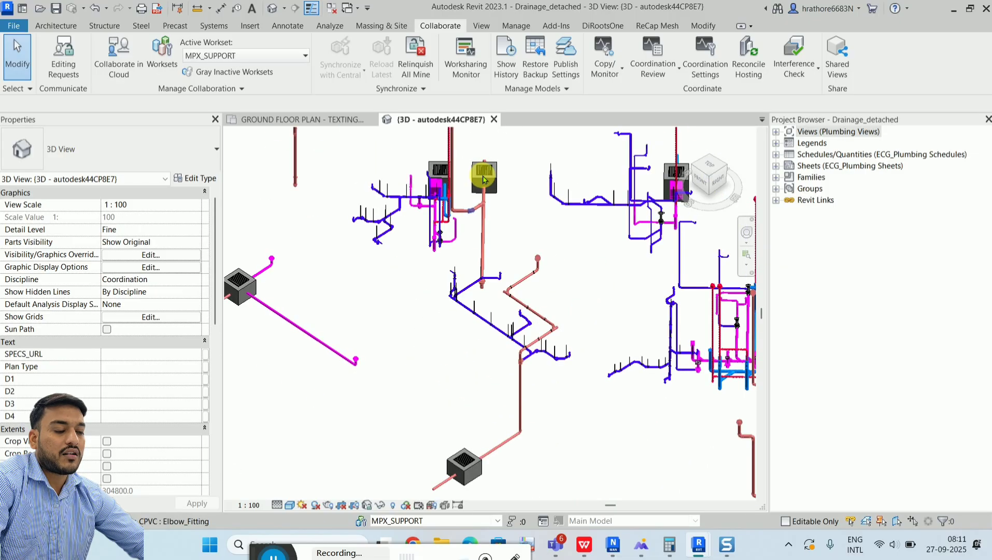
pyautogui.scroll(3, 489, 181)
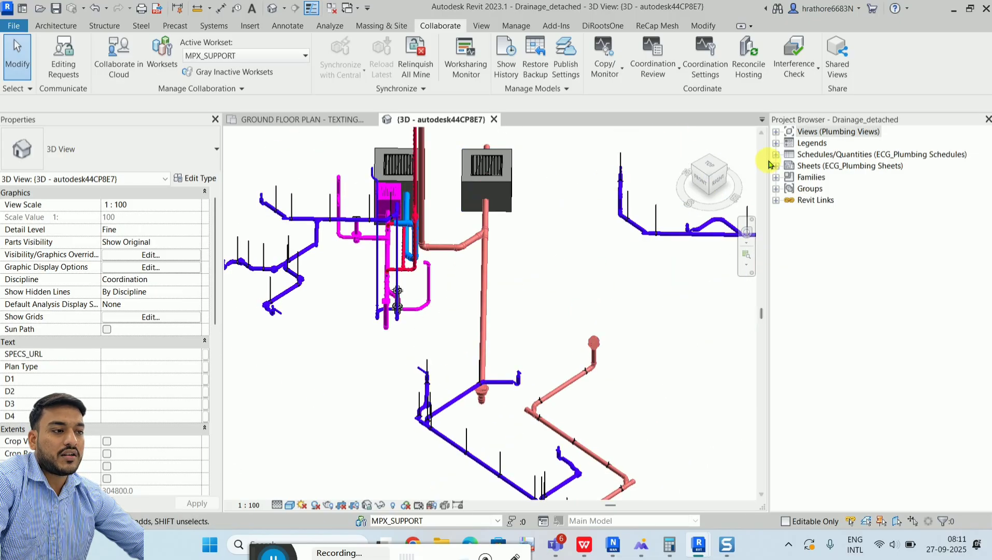
pyautogui.scroll(-2, 461, 224)
pyautogui.scroll(-2, 494, 232)
pyautogui.keyDown('shift'); pyautogui.moveTo(494, 231); pyautogui.dragTo(399, 266, button='middle'); pyautogui.keyUp('shift')
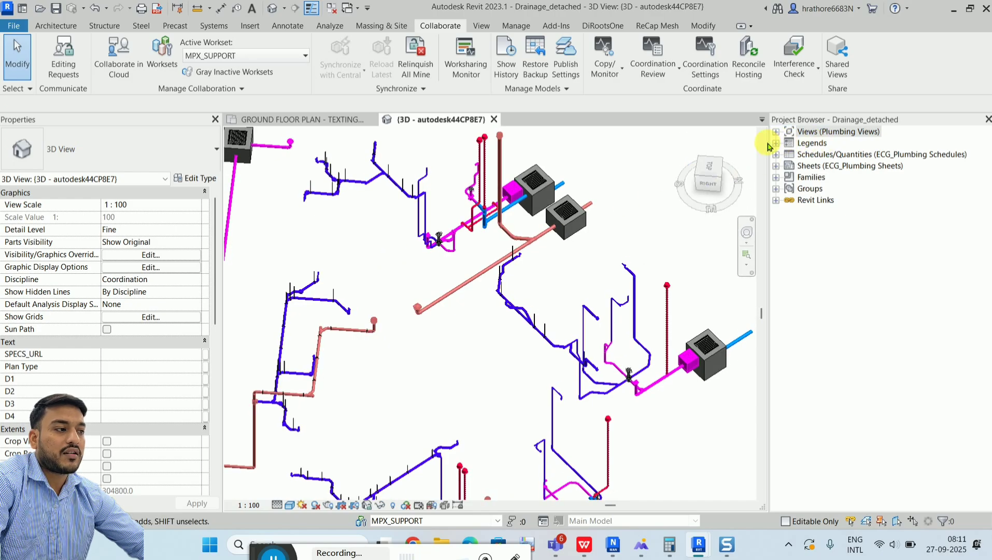
pyautogui.scroll(-2, 523, 223)
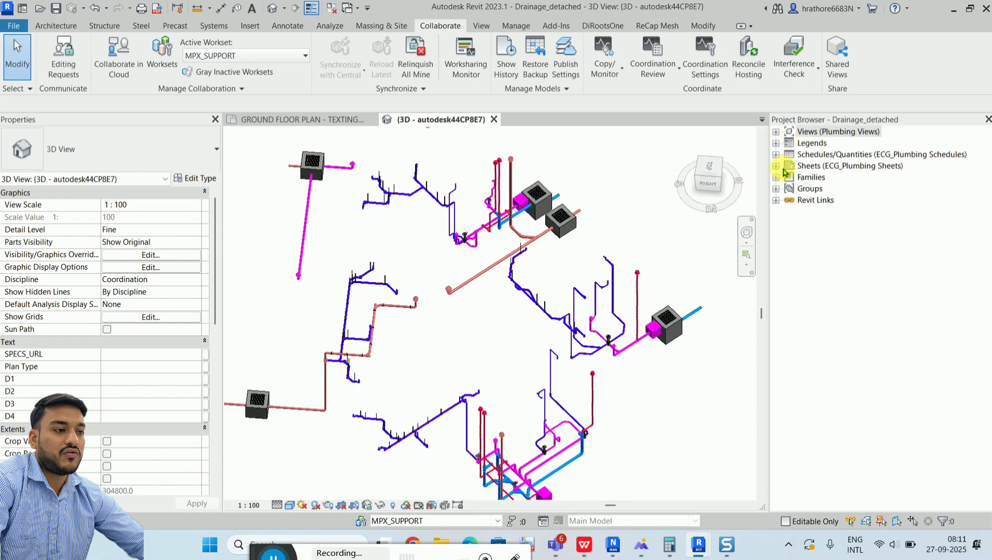
# Step: Expand Schedules/Quantities > BOQ Schedules to list the five BOQ schedules
pyautogui.click(776, 155)
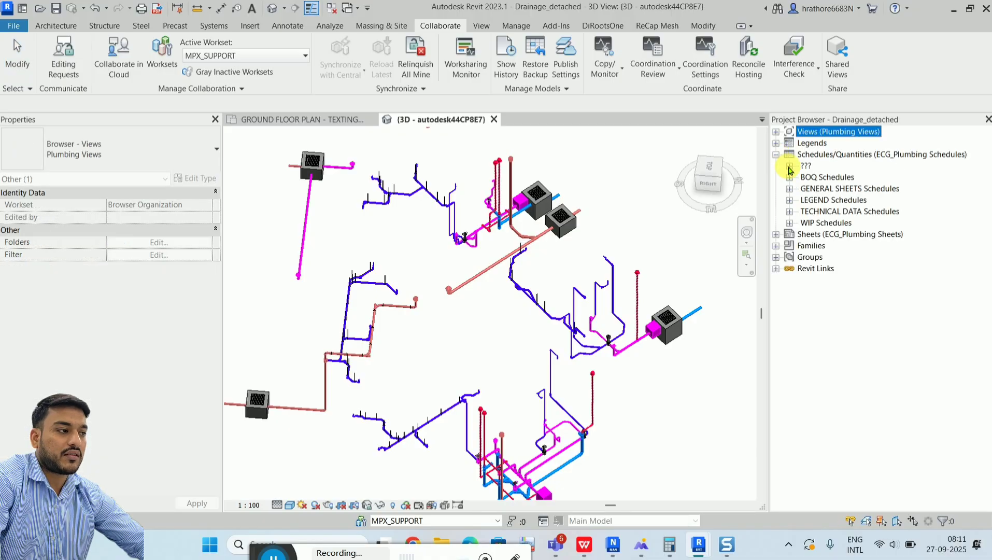
pyautogui.doubleClick(813, 177)
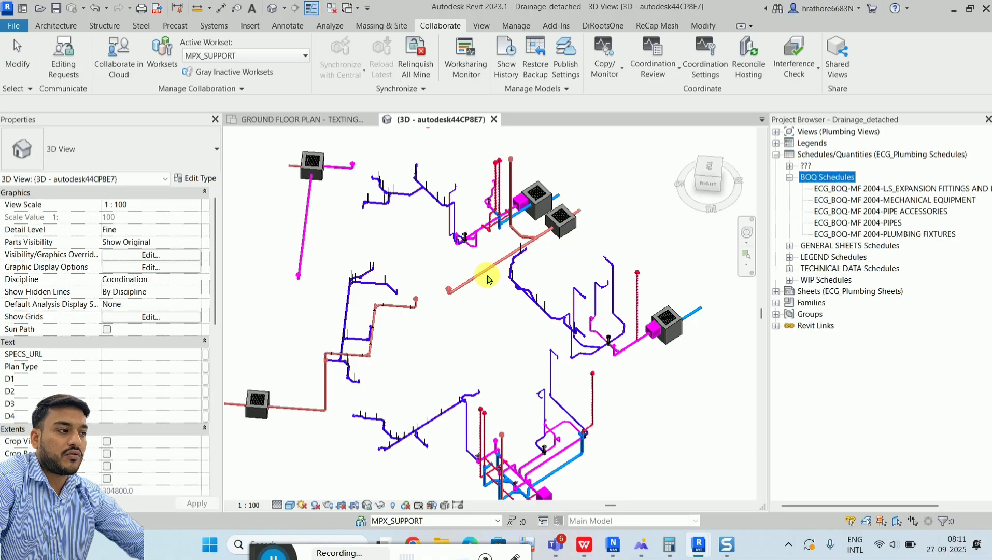
pyautogui.scroll(3, 446, 290)
pyautogui.scroll(2, 448, 306)
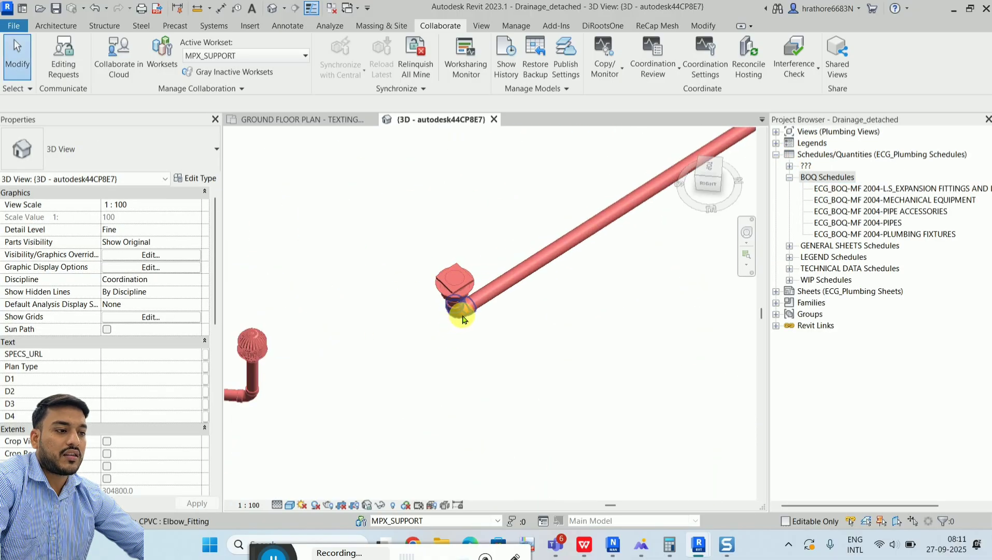
pyautogui.scroll(-4, 466, 243)
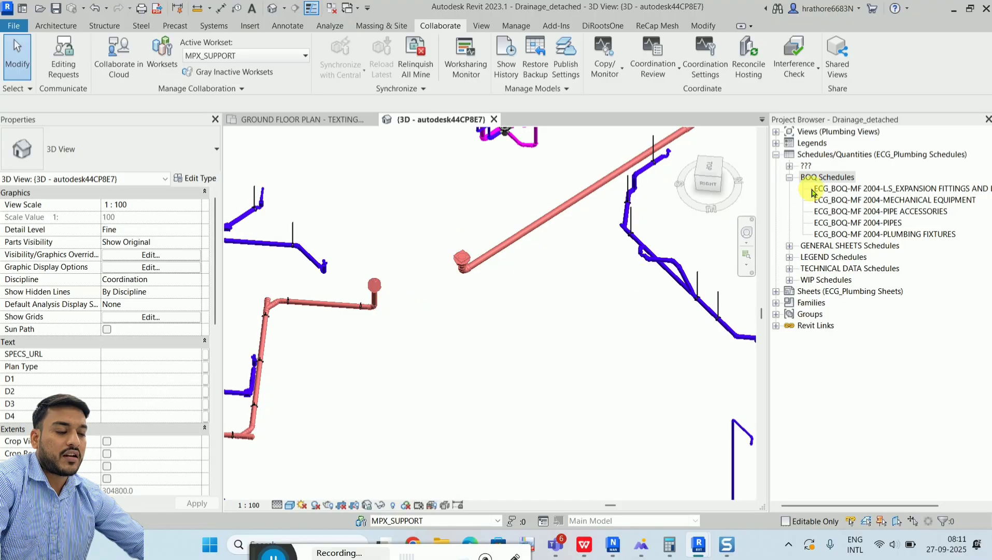
pyautogui.click(823, 178)
pyautogui.rightClick(818, 177)
pyautogui.click(821, 179)
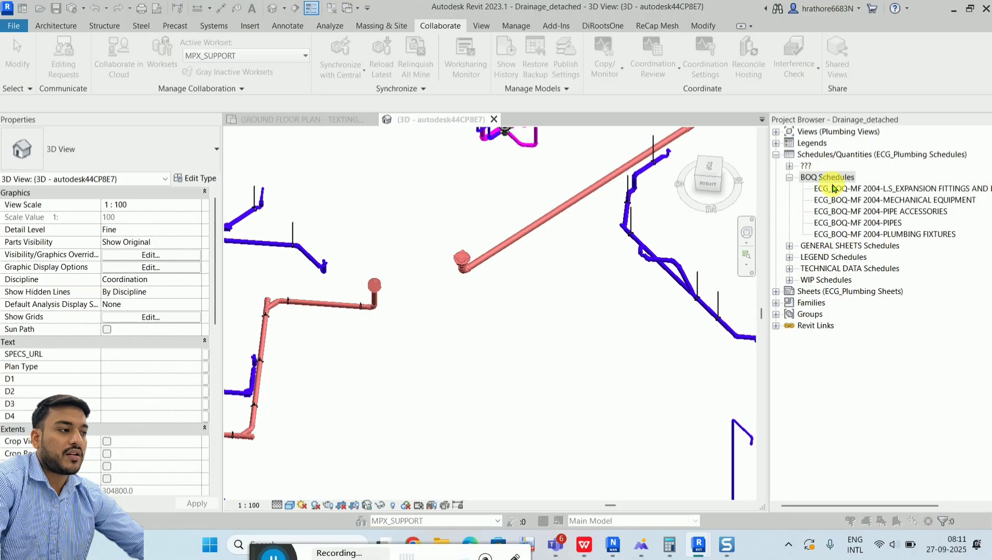
# Step: Start a New Schedule and cancel it, then expand Sheets > PLUMBING
pyautogui.rightClick(812, 158)
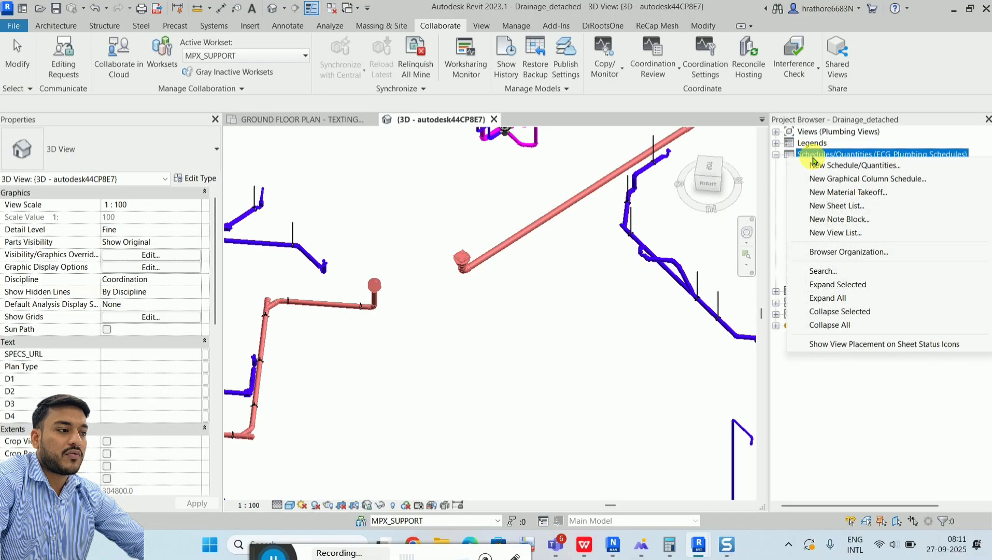
pyautogui.click(829, 165)
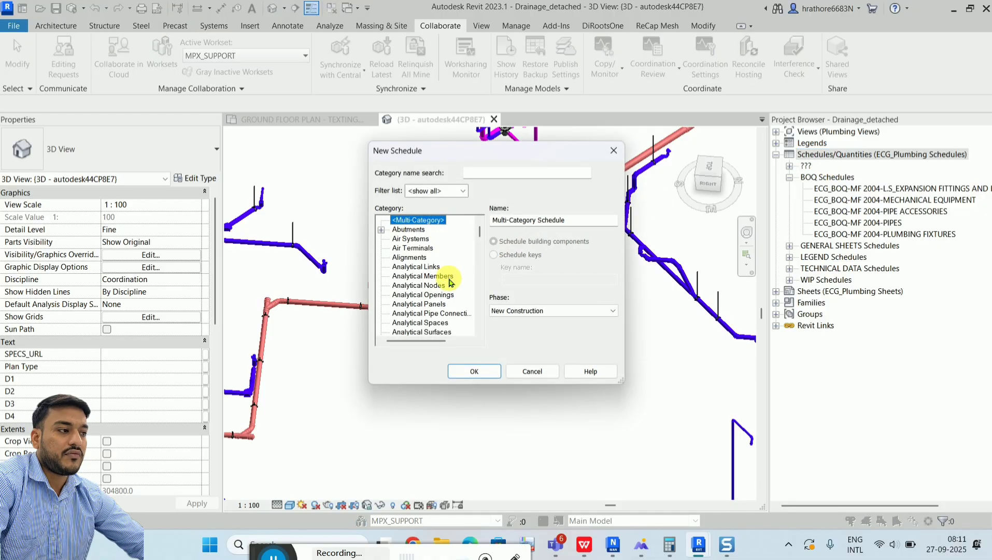
pyautogui.click(614, 155)
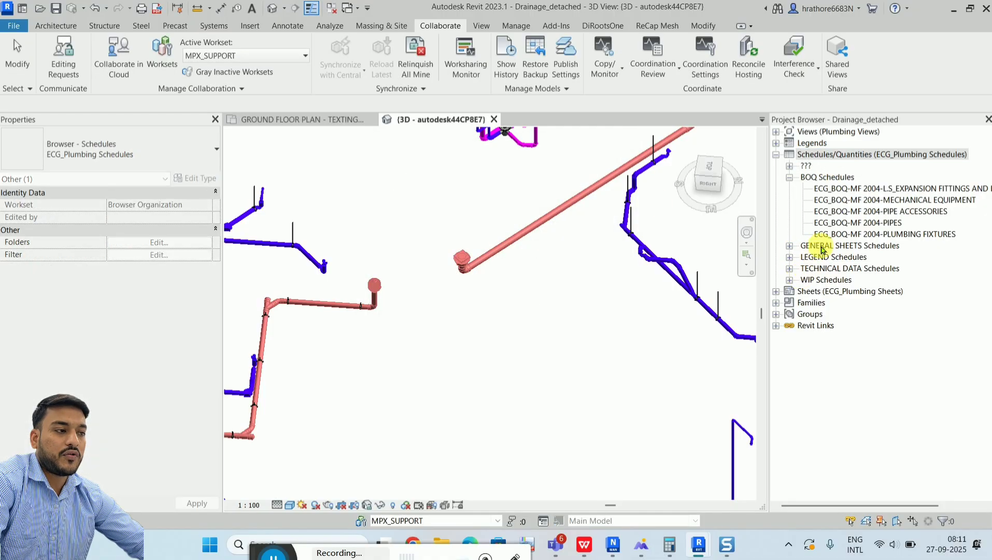
pyautogui.doubleClick(814, 294)
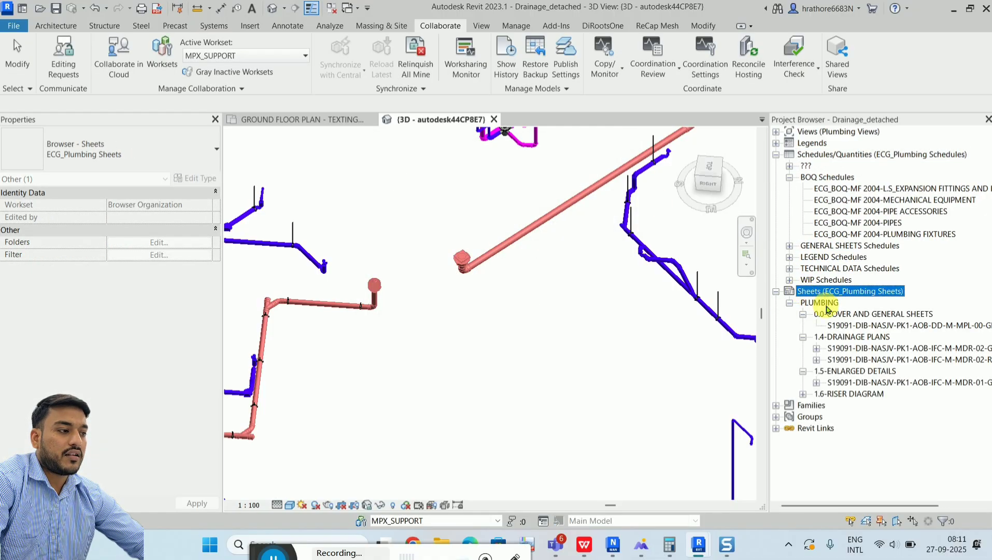
pyautogui.click(857, 325)
# Step: Open the GROUND FLOOR DRAINAGE SYSTEM sheet and collapse the Sheets list
pyautogui.doubleClick(856, 347)
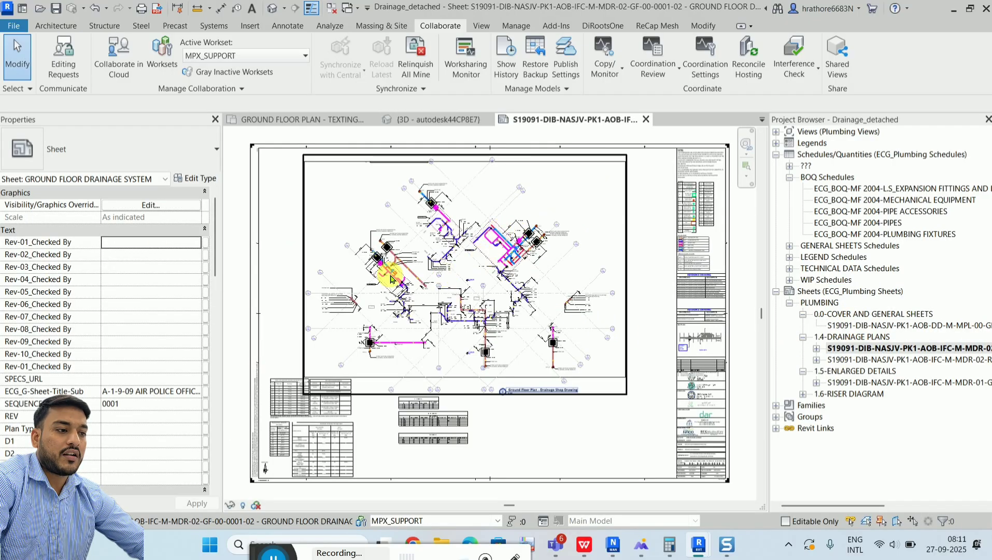
pyautogui.scroll(1, 389, 269)
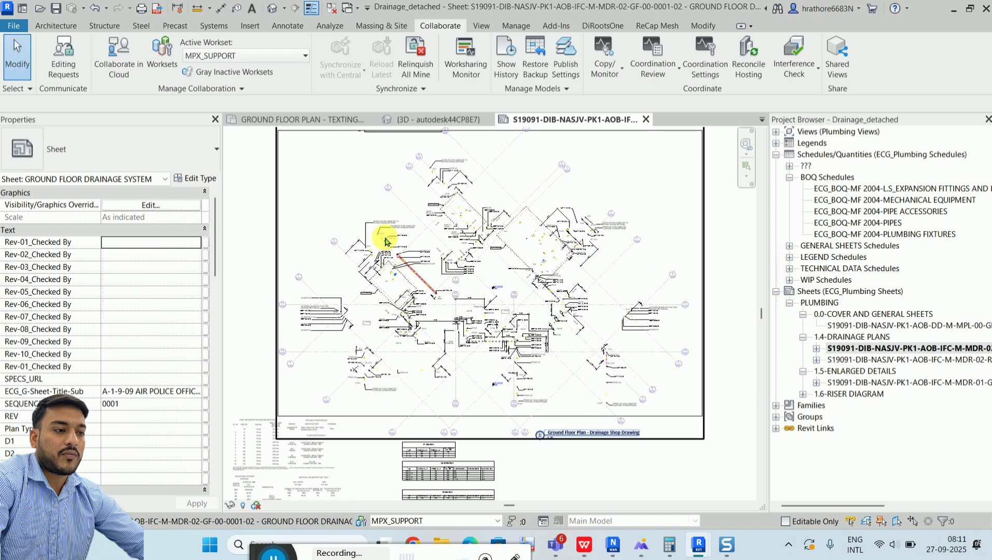
pyautogui.scroll(2, 383, 233)
pyautogui.scroll(2, 385, 241)
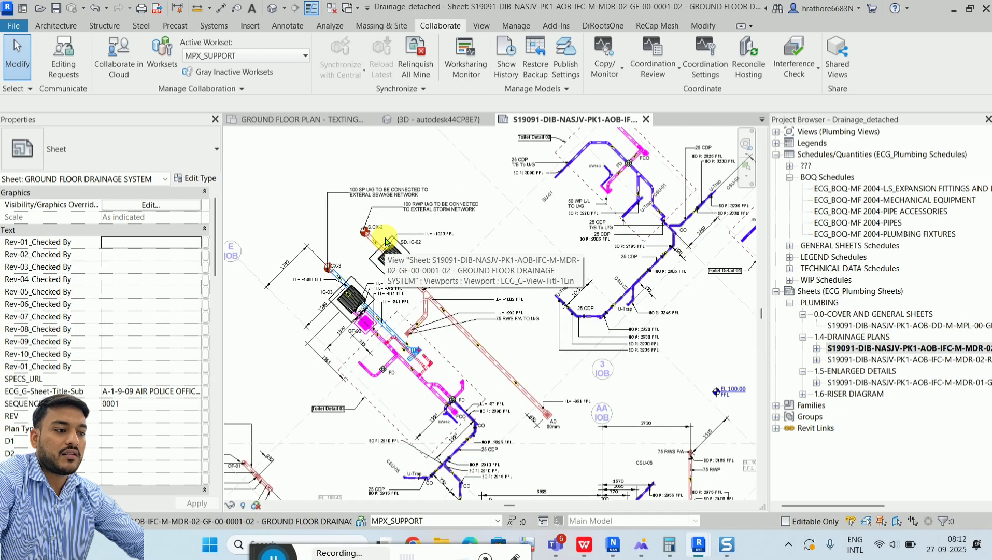
pyautogui.scroll(-2, 385, 241)
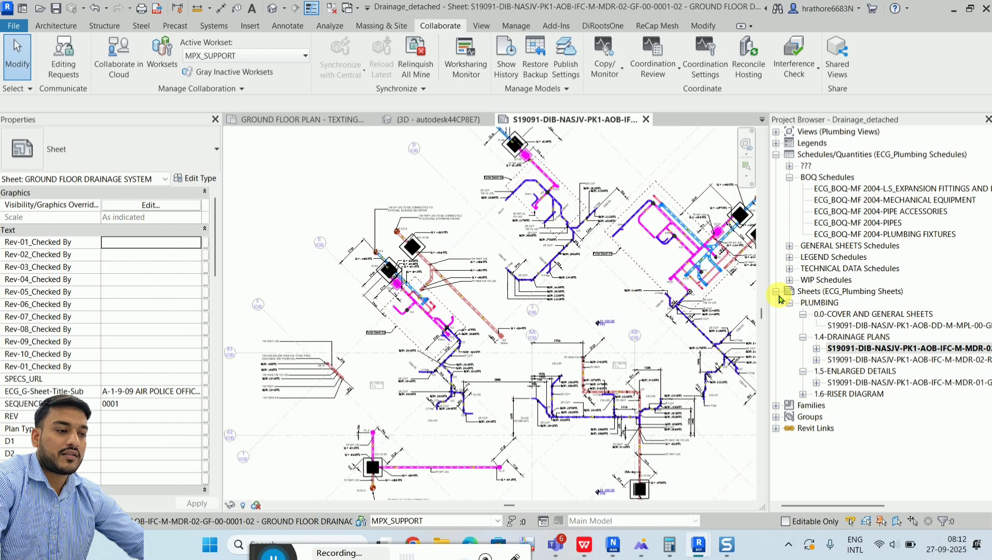
pyautogui.click(776, 292)
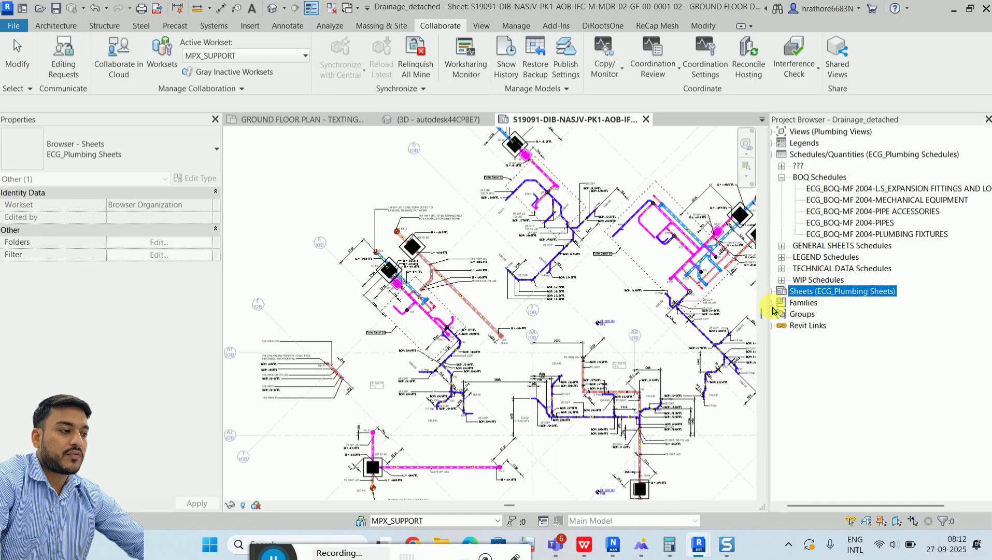
# Step: Expand Families to review the family categories, then collapse it again
pyautogui.click(773, 304)
pyautogui.scroll(-1, 835, 364)
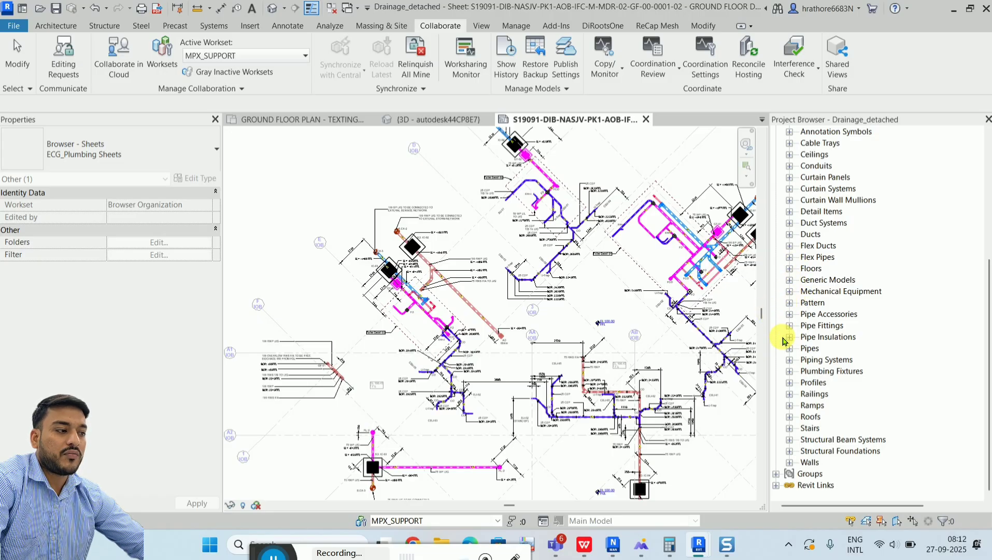
pyautogui.scroll(2, 838, 305)
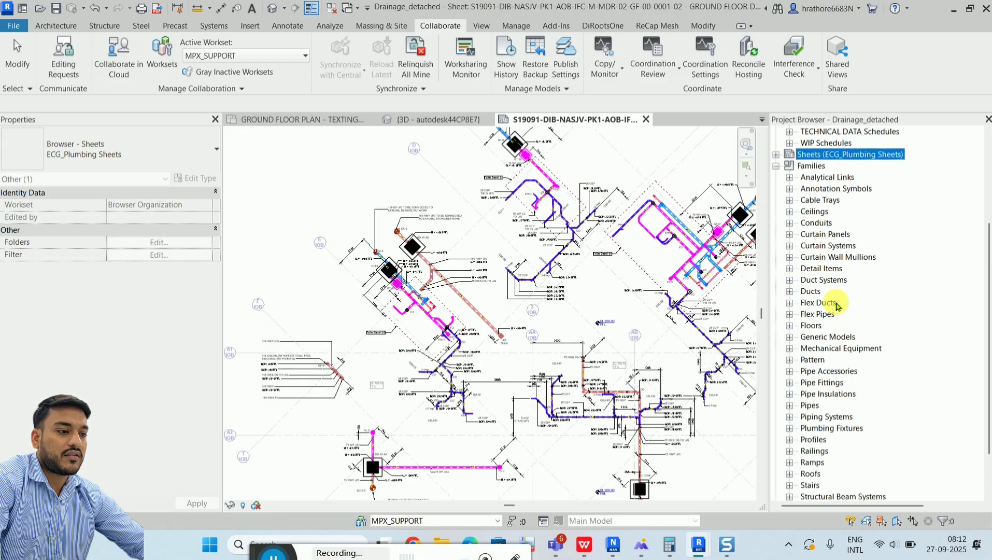
pyautogui.scroll(-1, 837, 305)
pyautogui.click(777, 144)
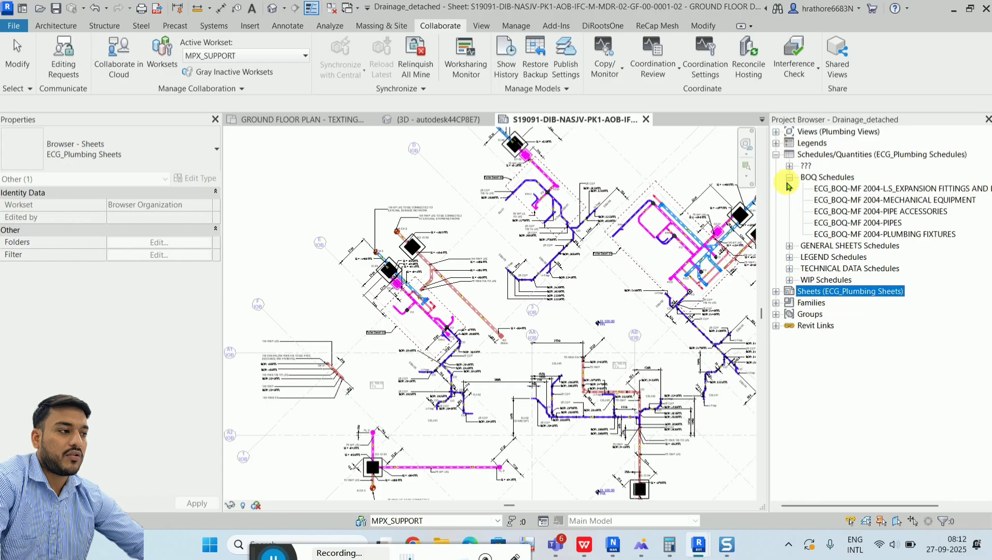
pyautogui.scroll(-5, 391, 284)
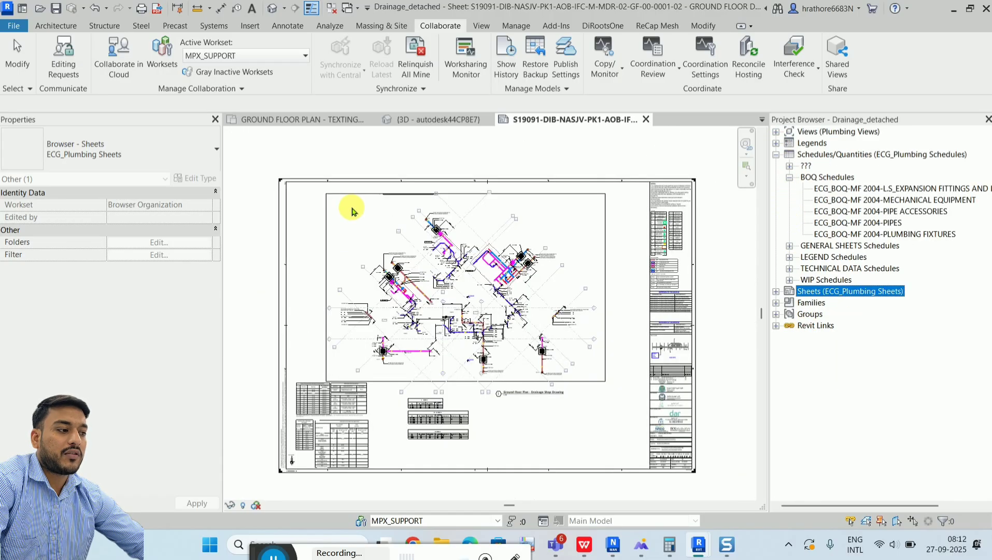
# Step: Select the sheet to see its properties, then collapse Schedules/Quantities
pyautogui.click(366, 229)
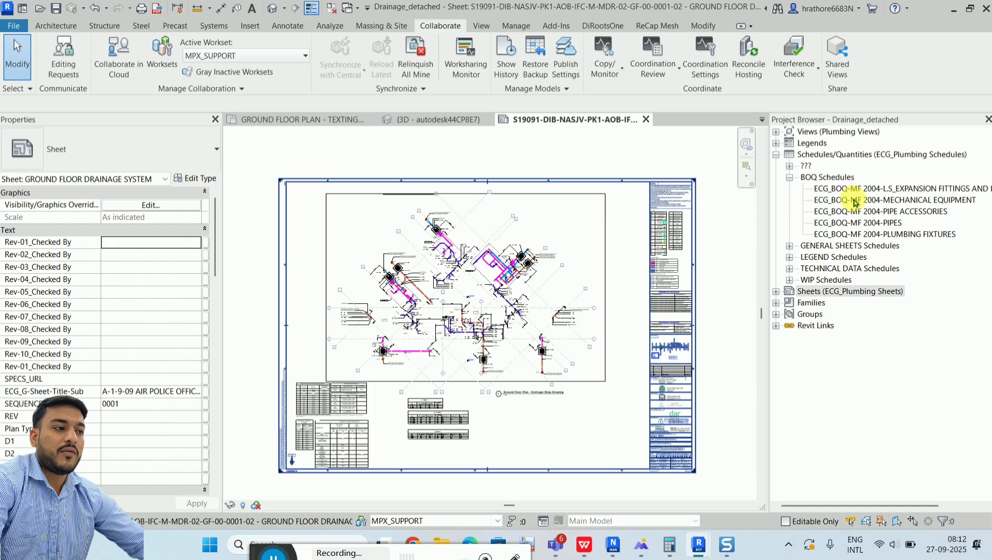
pyautogui.click(773, 158)
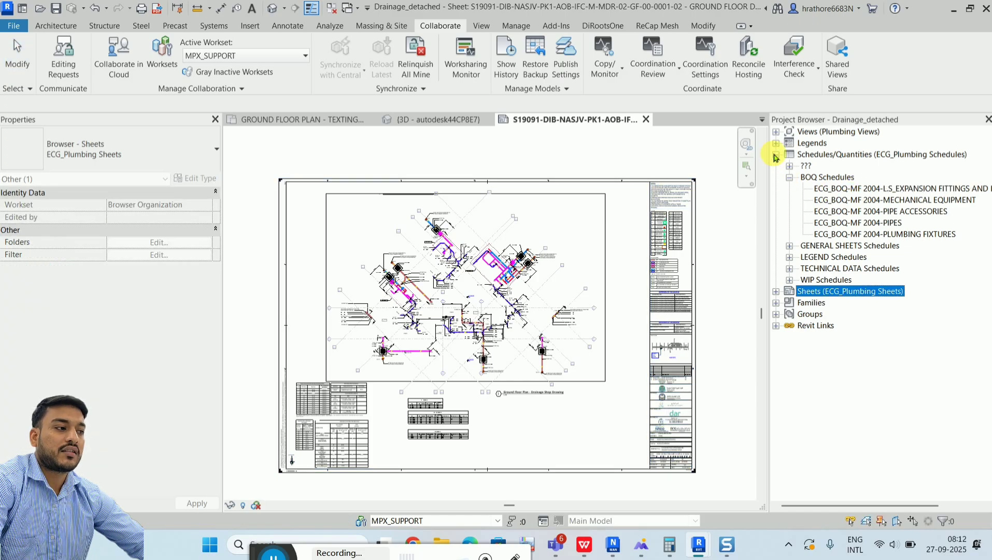
pyautogui.click(776, 155)
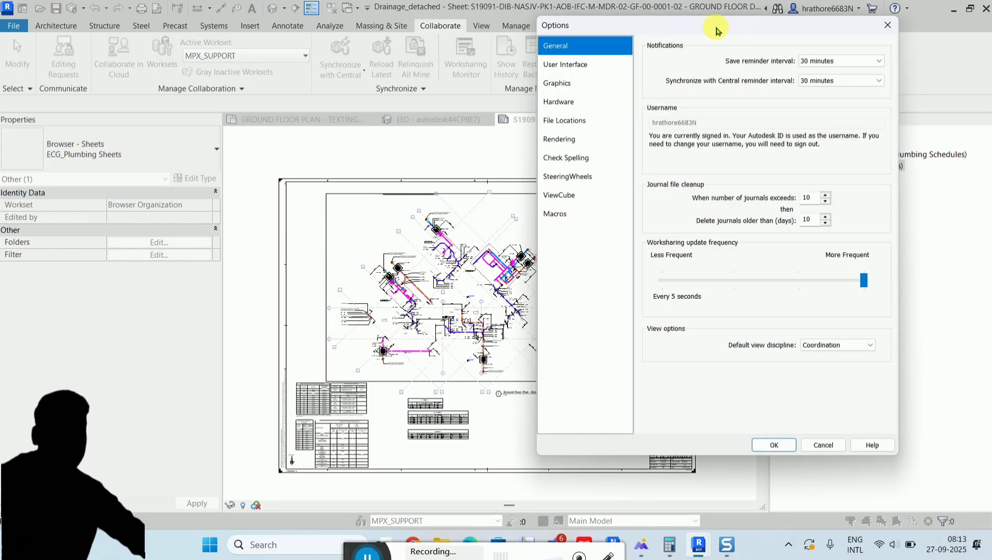
# Step: Move the Options dialog aside and review the User Interface settings
pyautogui.moveTo(718, 26); pyautogui.dragTo(212, 58)
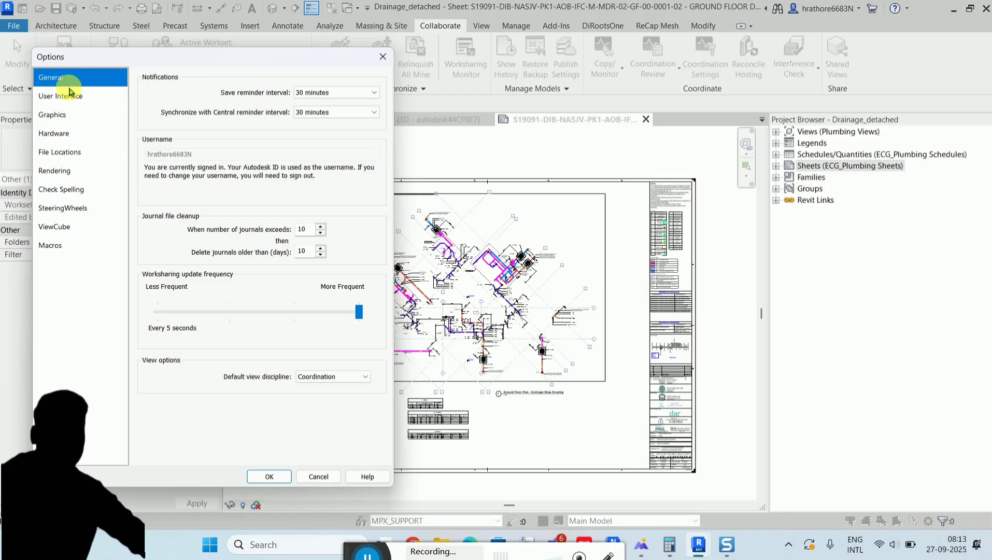
pyautogui.click(71, 96)
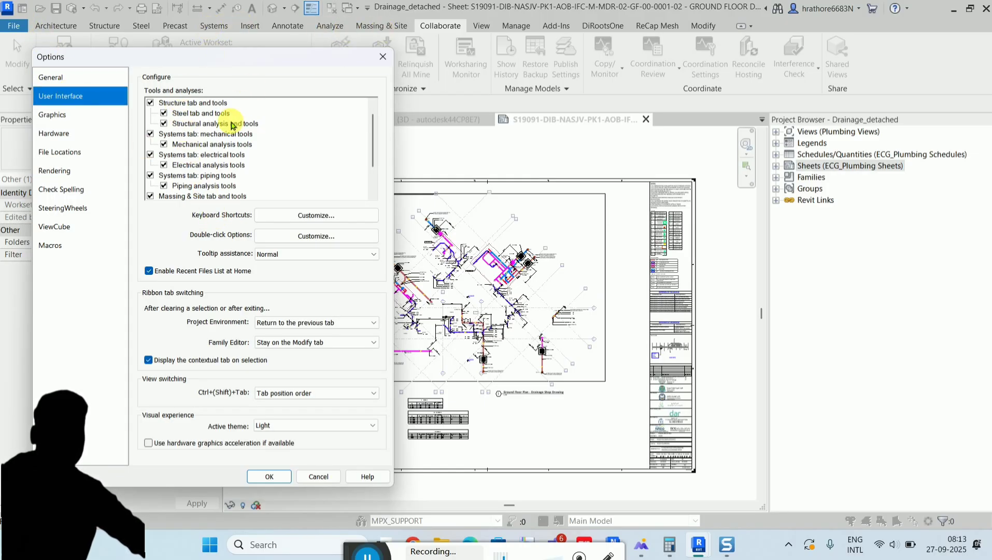
pyautogui.scroll(-1, 220, 127)
pyautogui.scroll(-1, 213, 127)
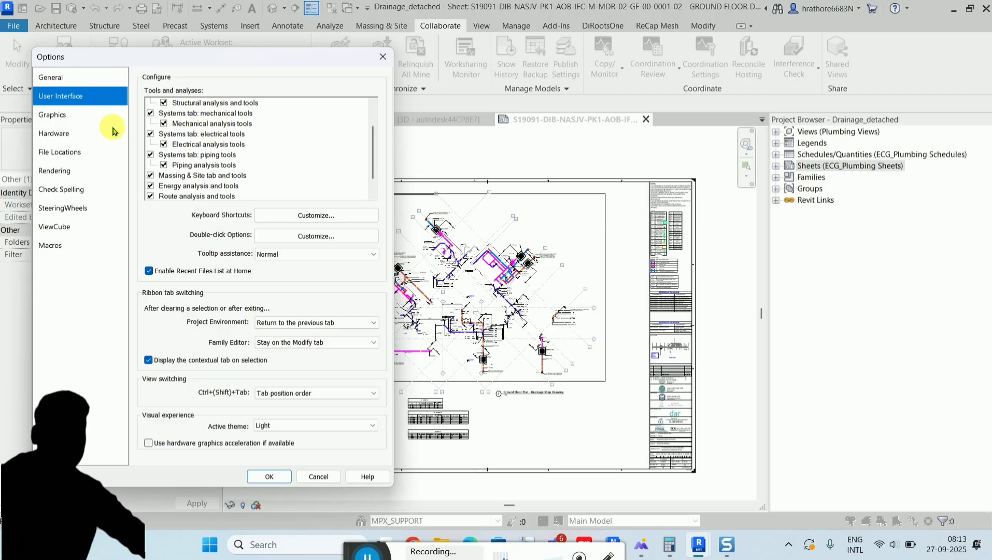
# Step: Check the Graphics background colour, keeping white, close Options and open Windows search
pyautogui.click(65, 115)
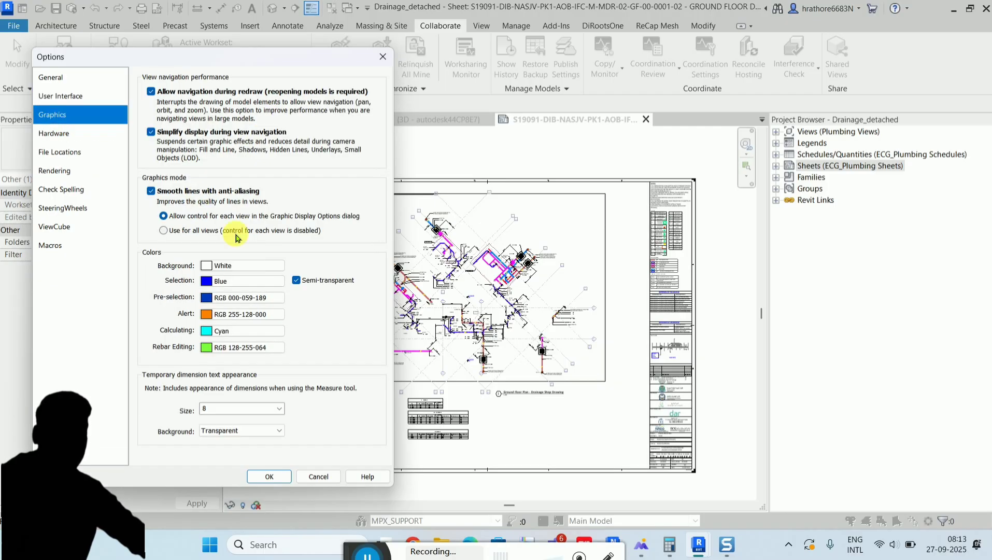
pyautogui.click(254, 268)
pyautogui.click(347, 145)
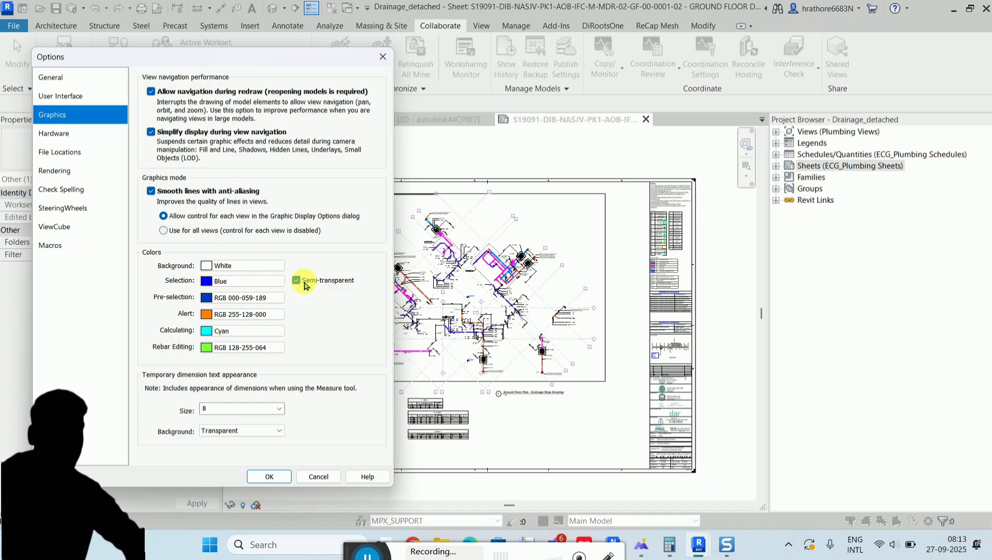
pyautogui.press('Return')
pyautogui.click(278, 544)
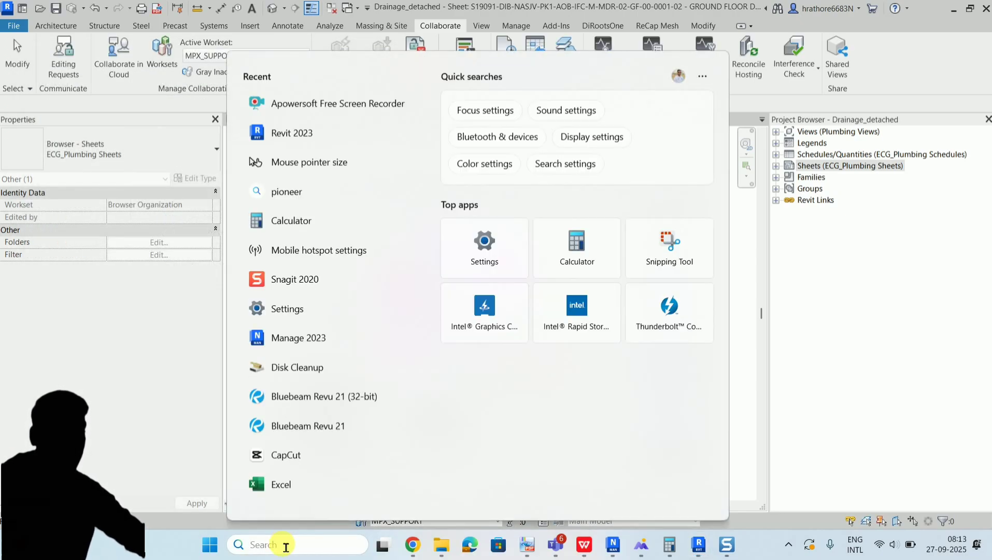
# Step: Search 'mouse point', enlarge the pointer to size 4 in Mouse pointer settings, and close Settings
pyautogui.press('Escape')
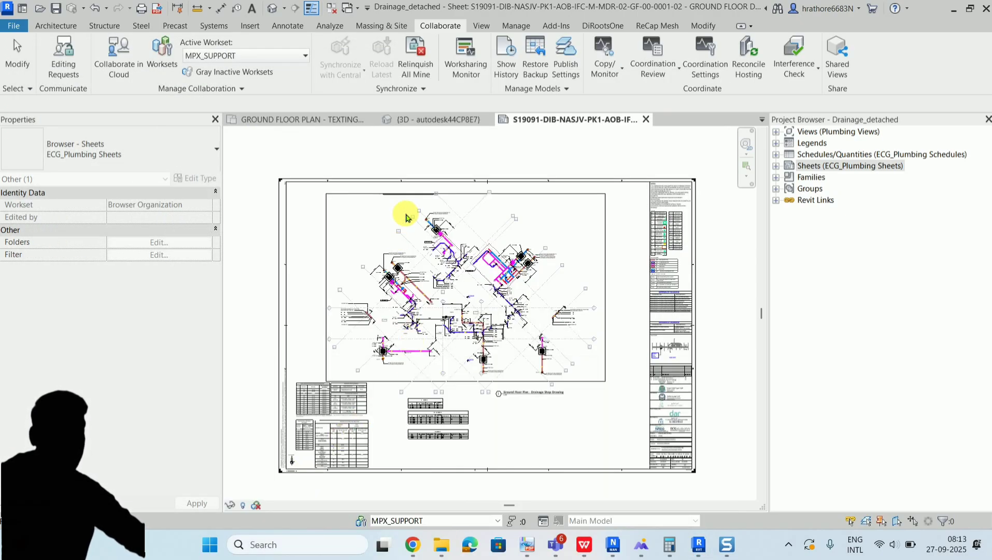
pyautogui.scroll(3, 412, 214)
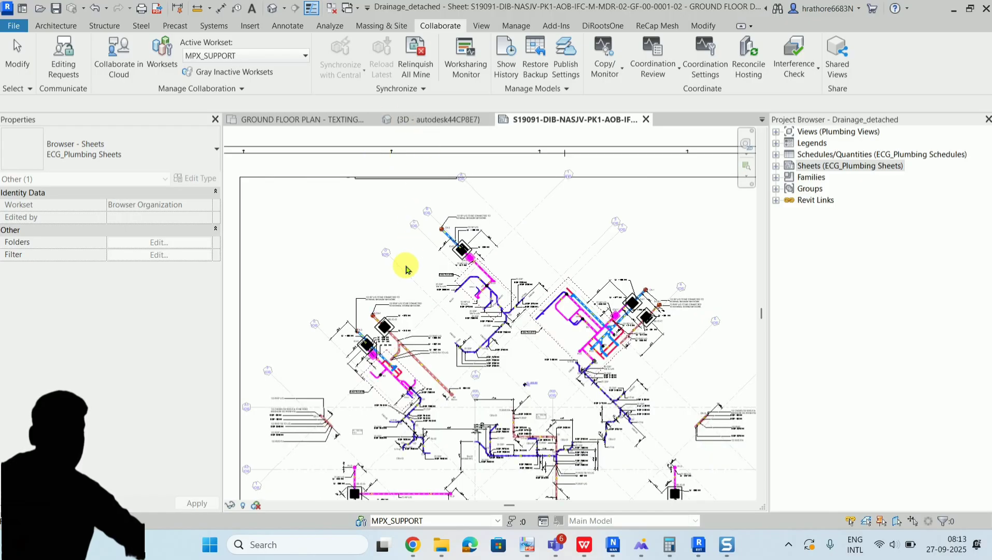
pyautogui.scroll(-1, 365, 214)
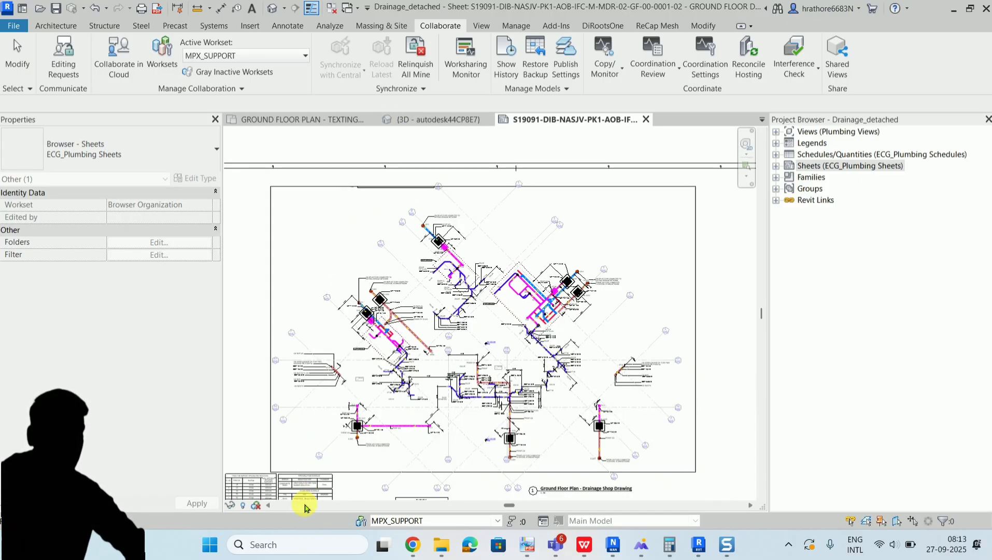
pyautogui.click(320, 544)
pyautogui.write('mo')
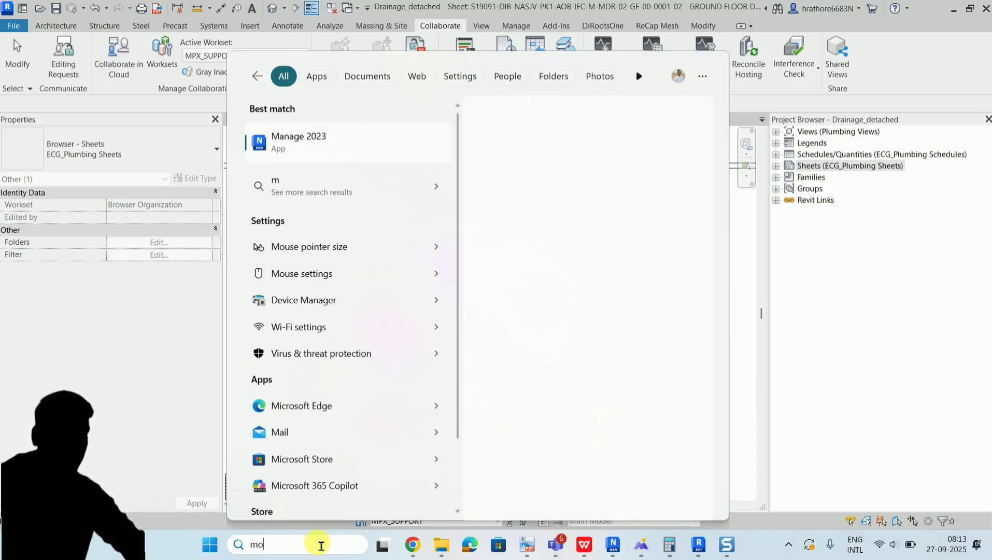
pyautogui.write('use poi')
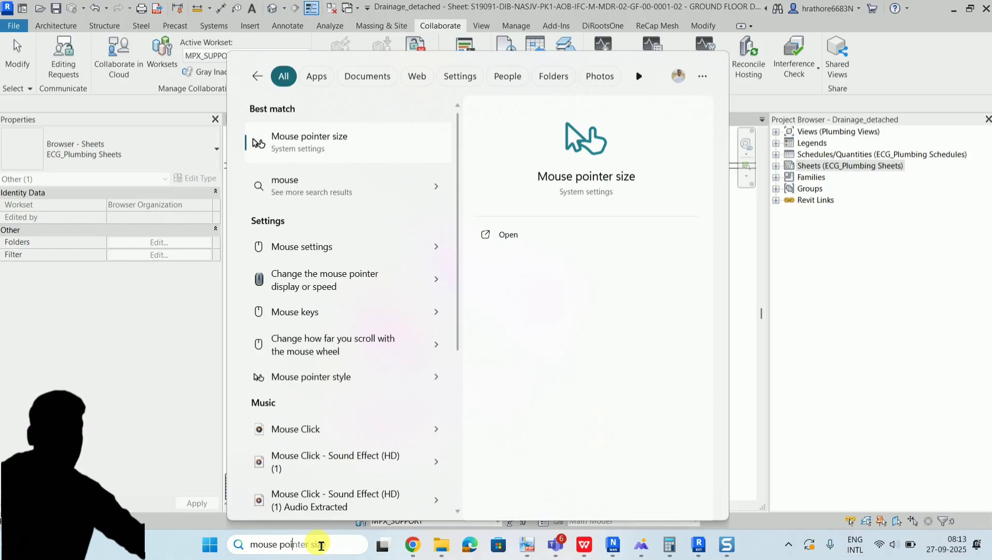
pyautogui.write('nt')
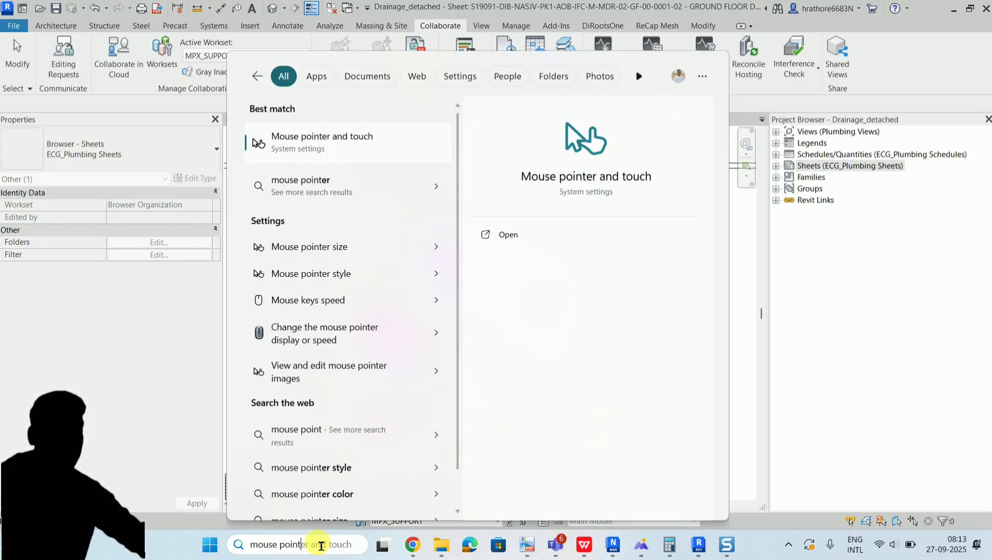
pyautogui.click(308, 249)
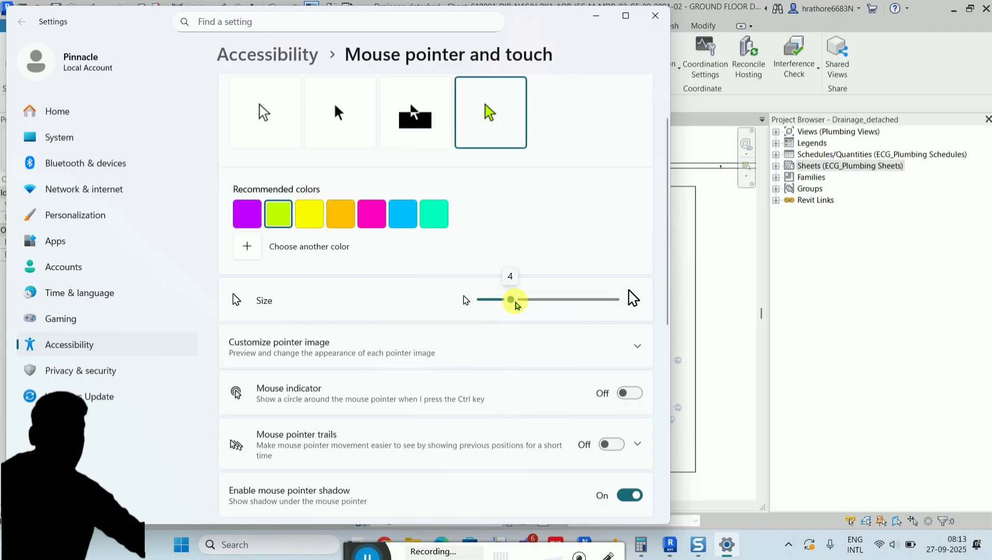
pyautogui.moveTo(512, 299)
pyautogui.mouseDown()
pyautogui.moveTo(551, 300)
pyautogui.moveTo(511, 303)
pyautogui.mouseUp()
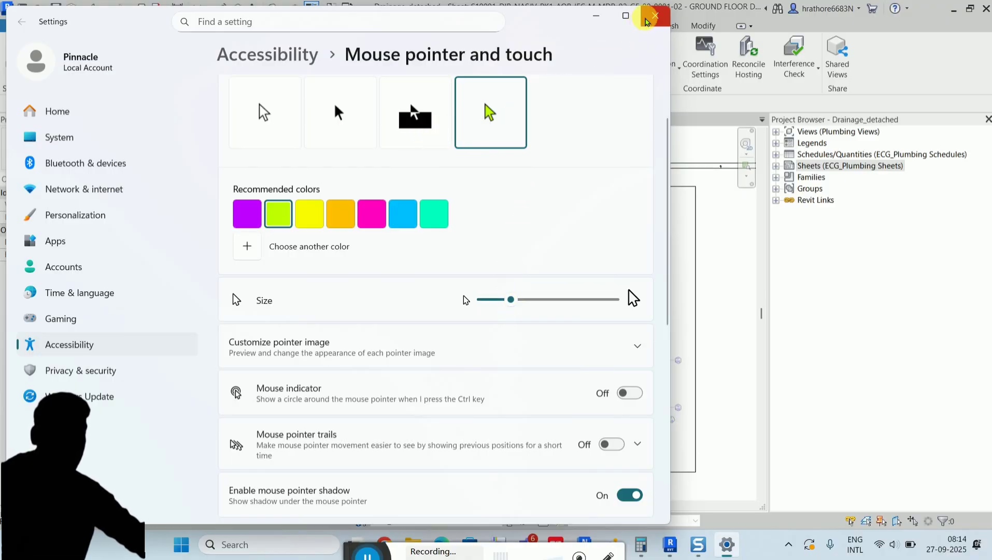
pyautogui.click(646, 20)
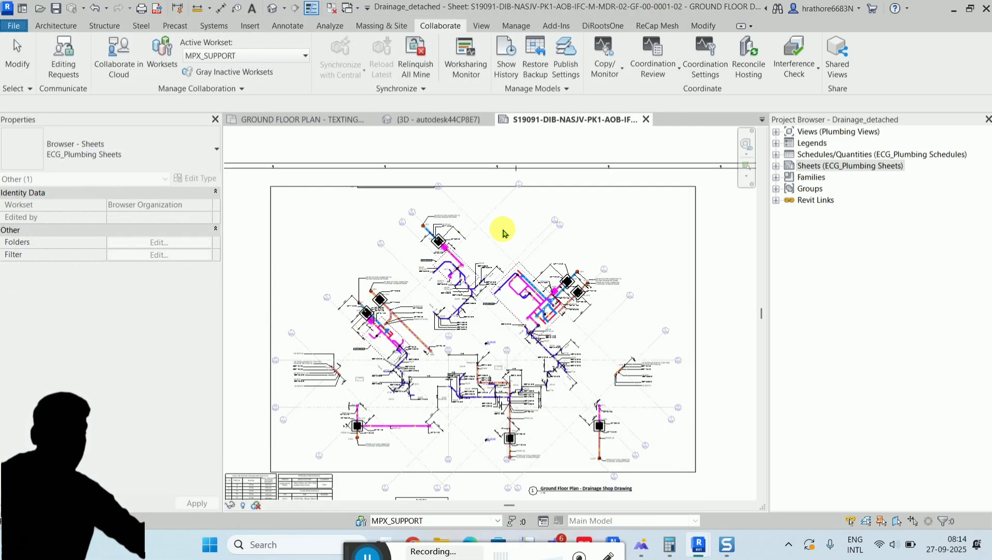
pyautogui.scroll(-1, 456, 231)
pyautogui.scroll(-1, 350, 228)
pyautogui.scroll(-2, 456, 409)
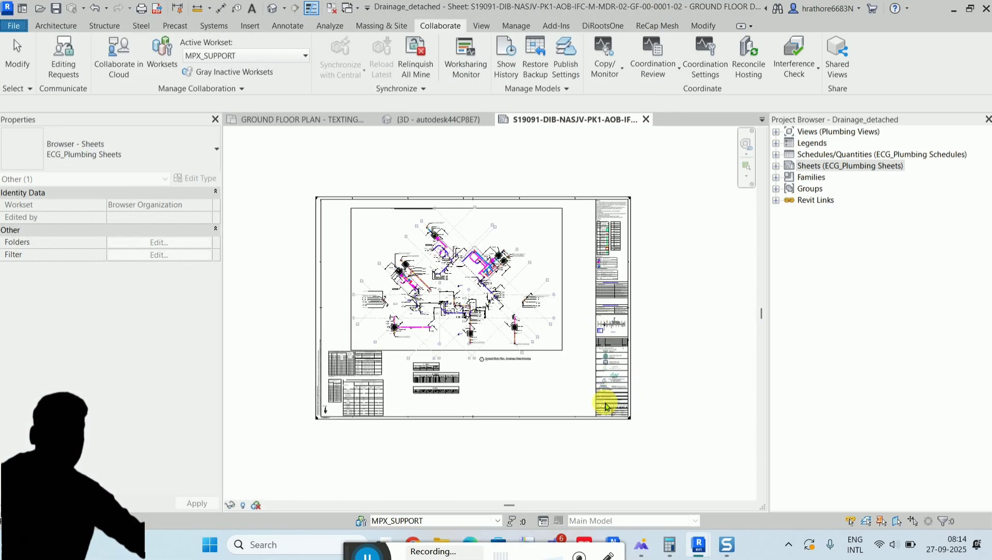
pyautogui.scroll(1, 458, 420)
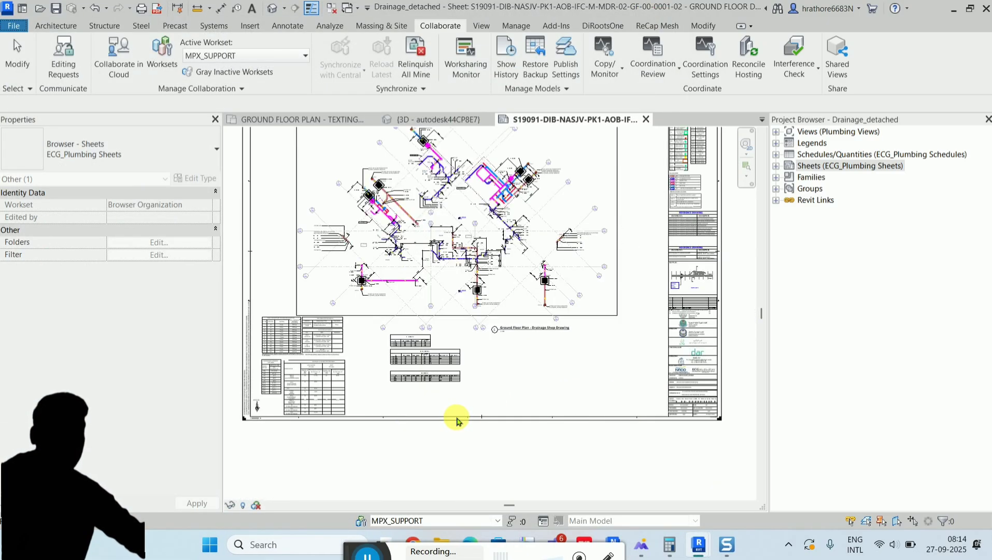
pyautogui.scroll(-1, 456, 420)
pyautogui.scroll(1, 370, 218)
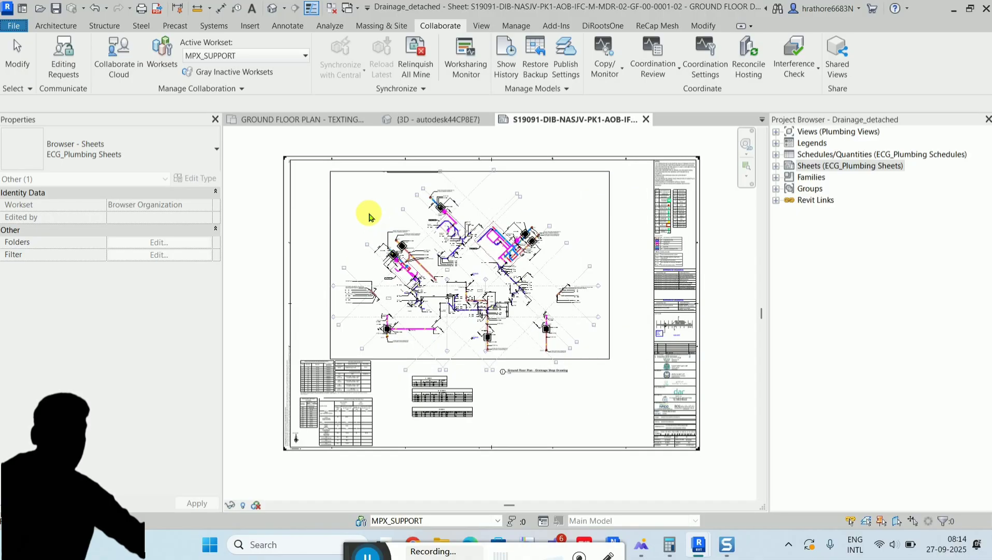